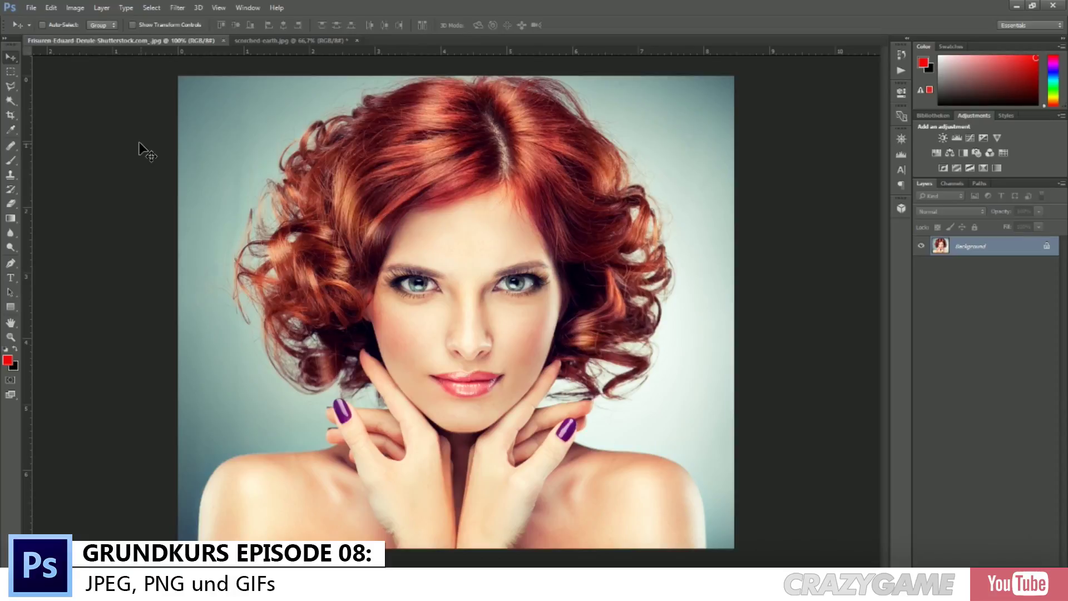
Step: Show the Actions panel, briefly expand the Oil Paint set, then hide the panel
click(248, 7)
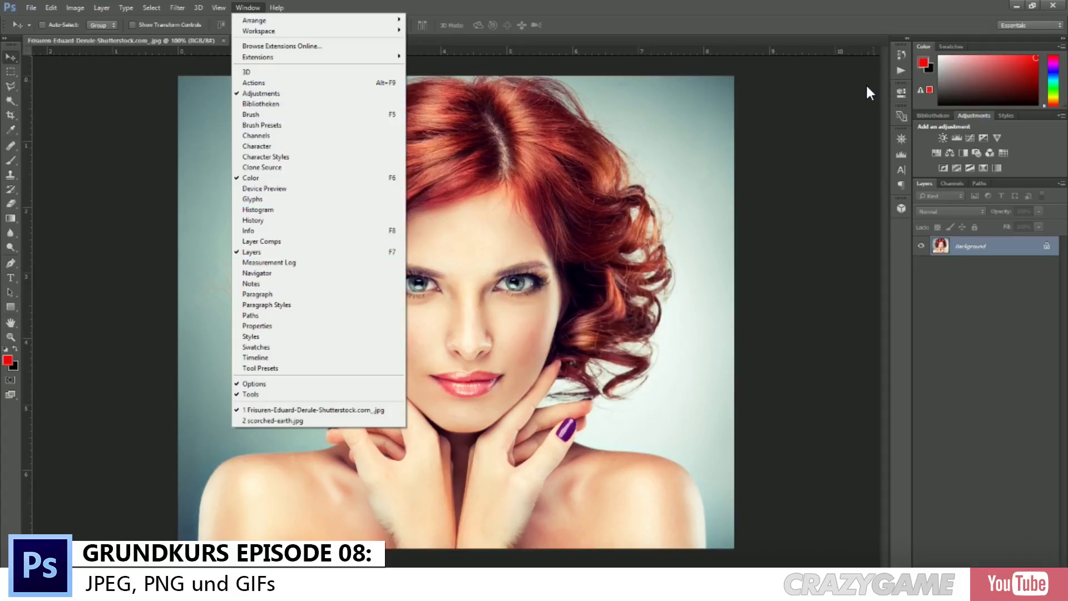
click(901, 66)
click(899, 71)
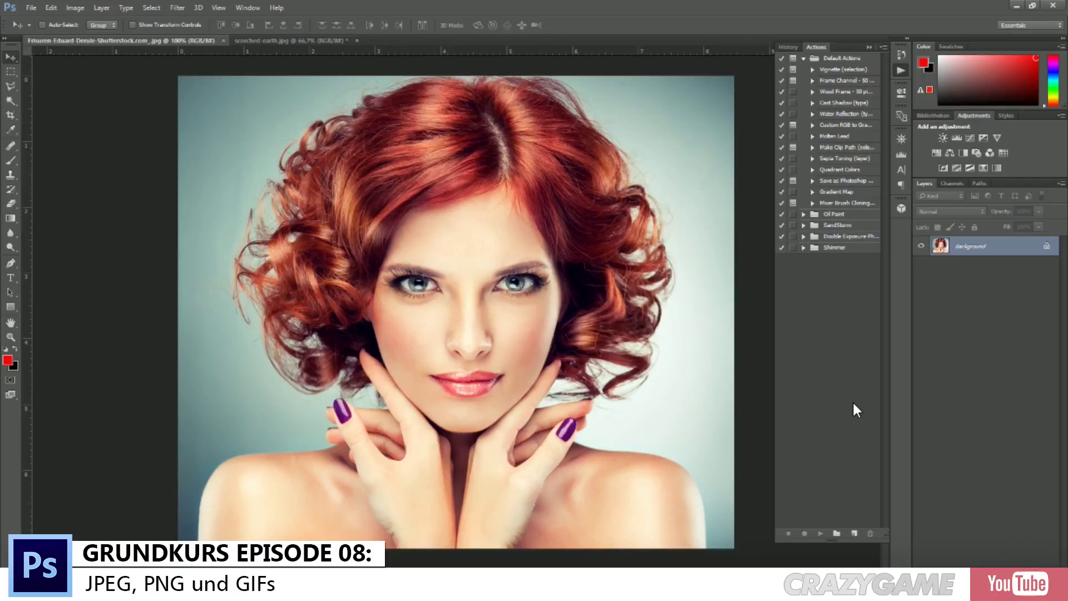
click(803, 214)
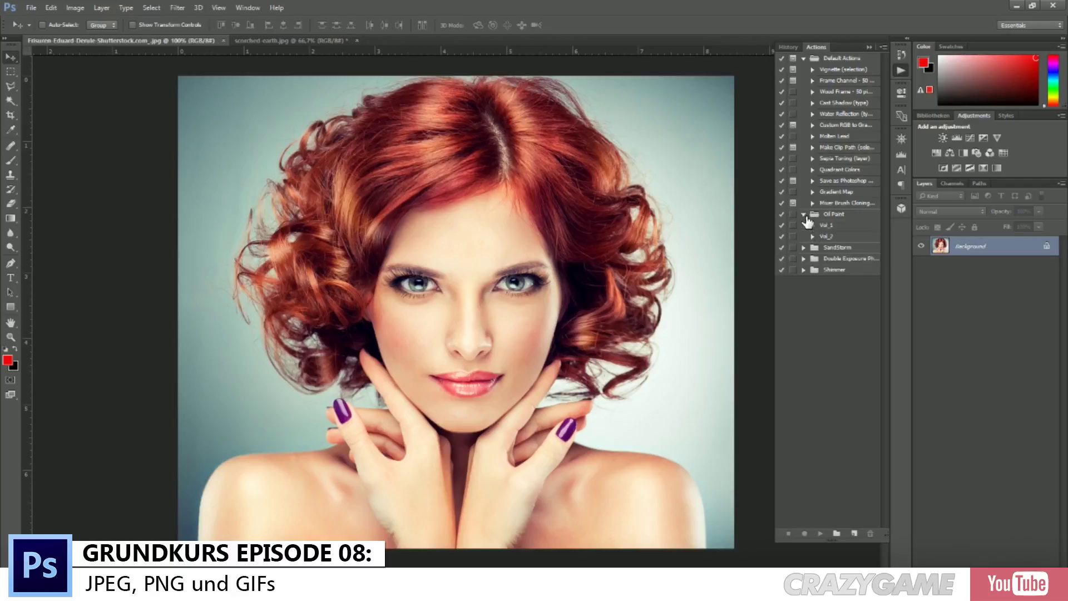
click(803, 214)
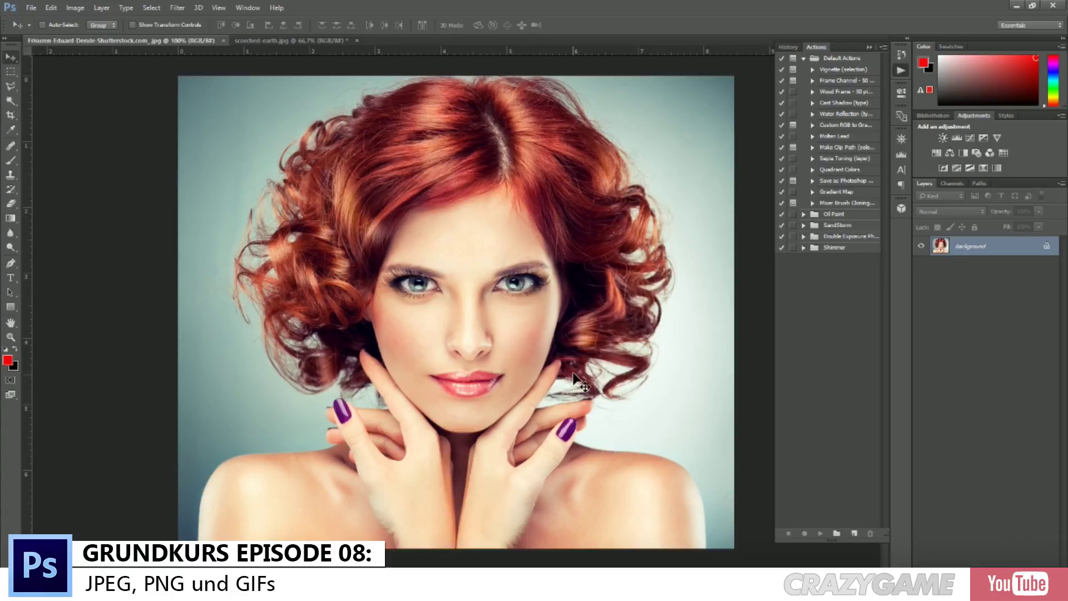
click(869, 47)
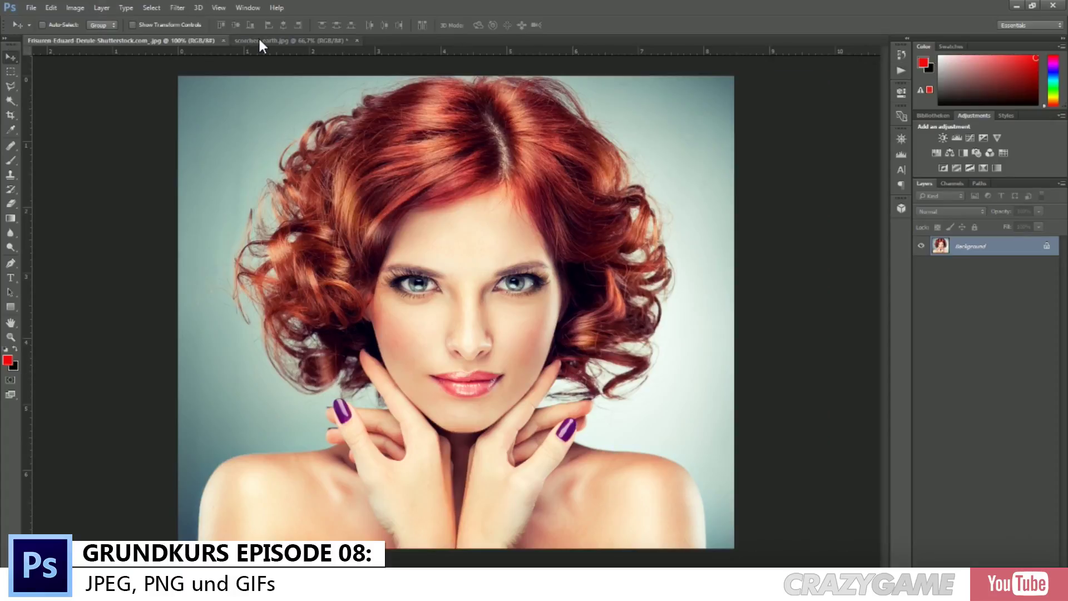
Step: Drag the scorched-earth scene's Layer 0 into the portrait document, where it becomes Layer 1
click(259, 41)
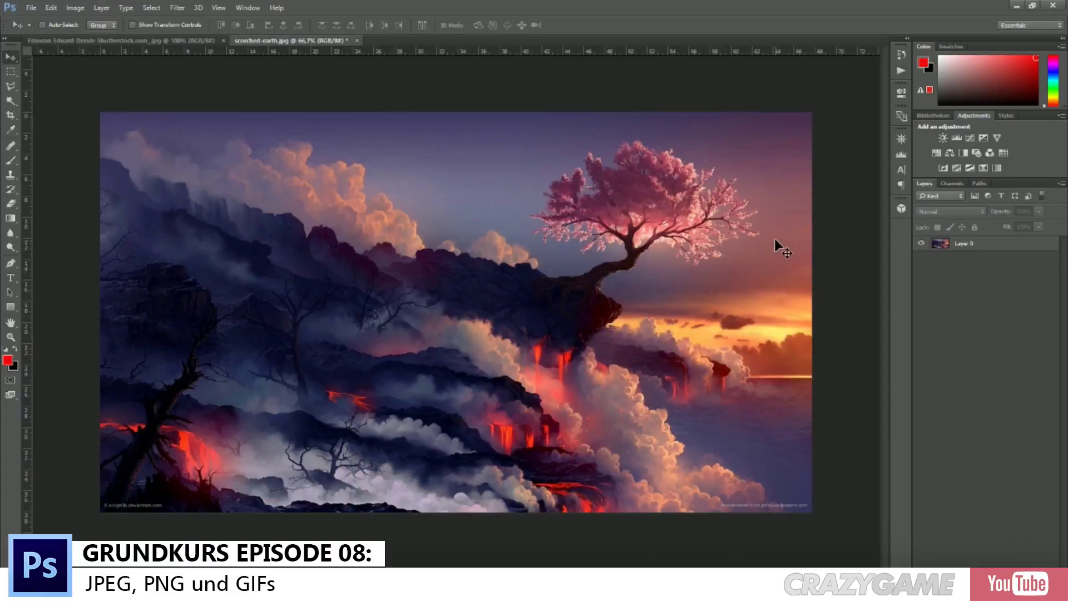
click(708, 246)
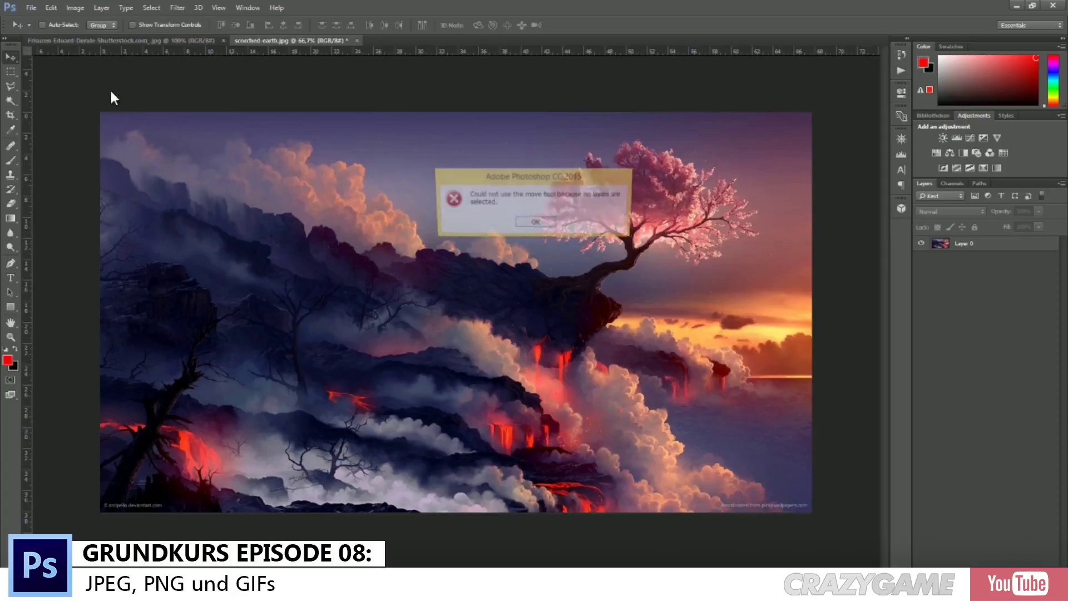
click(535, 223)
click(979, 243)
mouse_move(672, 291)
mouse_down()
mouse_move(23, 8)
mouse_move(554, 381)
mouse_up()
click(1043, 282)
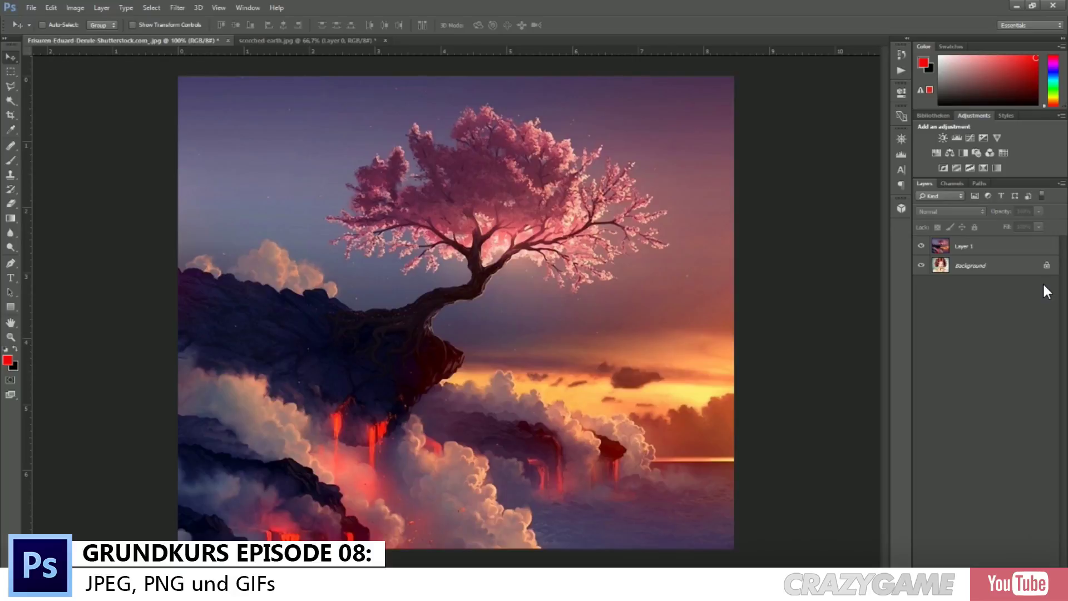
click(991, 246)
Step: Expand the Double Exposure set in the Actions panel and select its Double Exposure action
click(1029, 325)
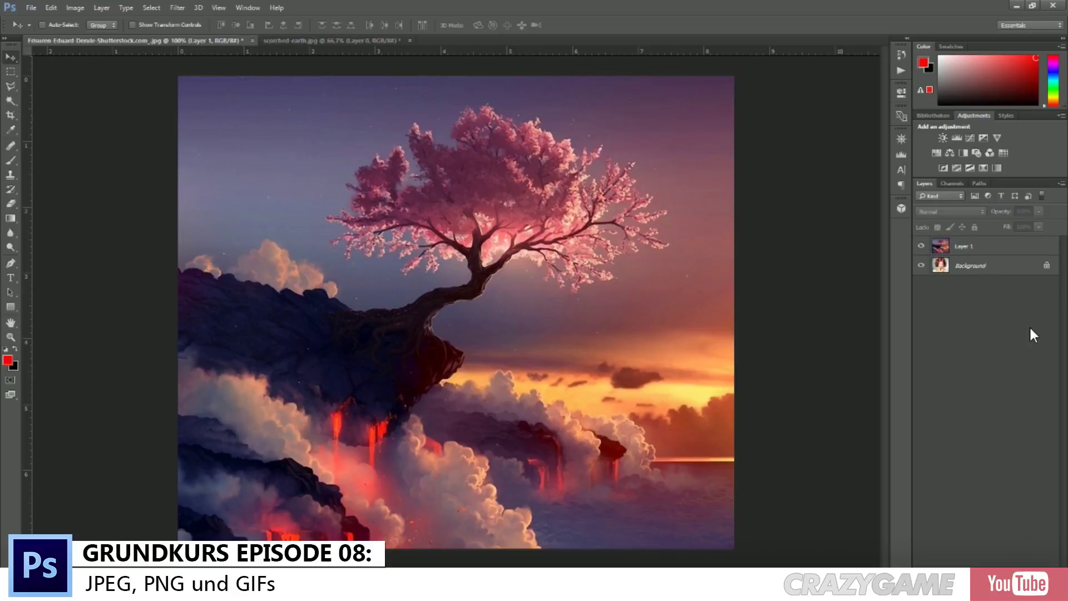
click(897, 73)
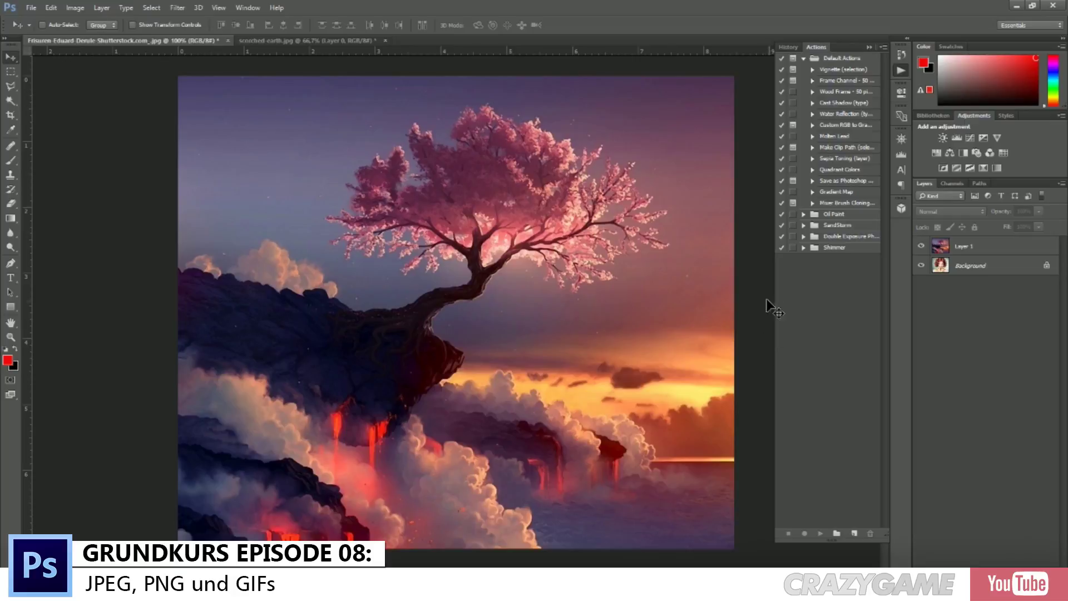
click(838, 226)
click(860, 236)
click(804, 237)
click(805, 238)
click(804, 237)
click(813, 248)
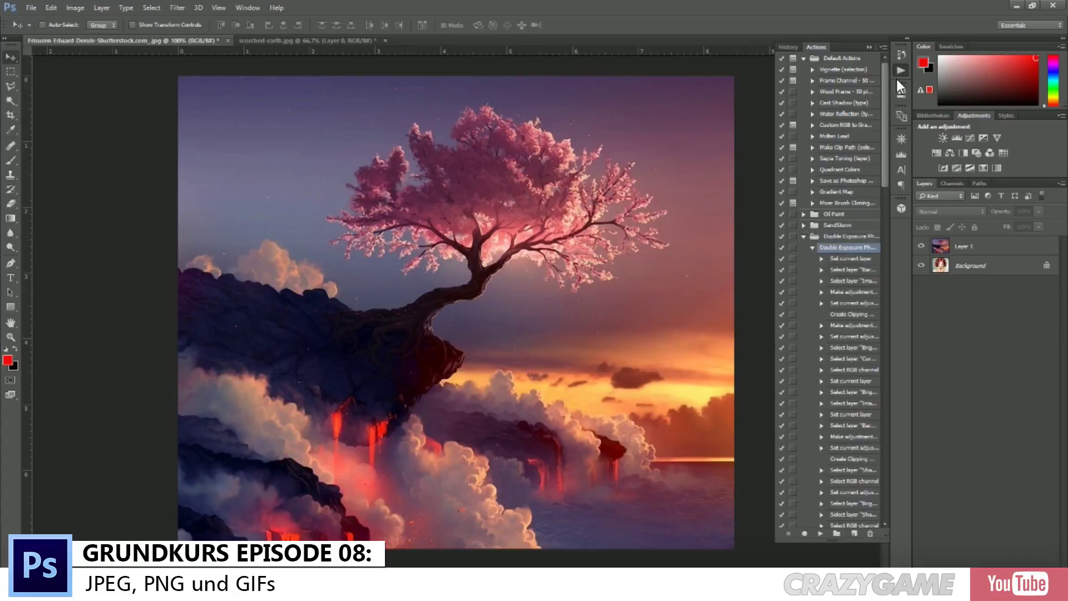
mouse_move(881, 95)
mouse_down()
mouse_move(869, 318)
mouse_move(894, 139)
mouse_up()
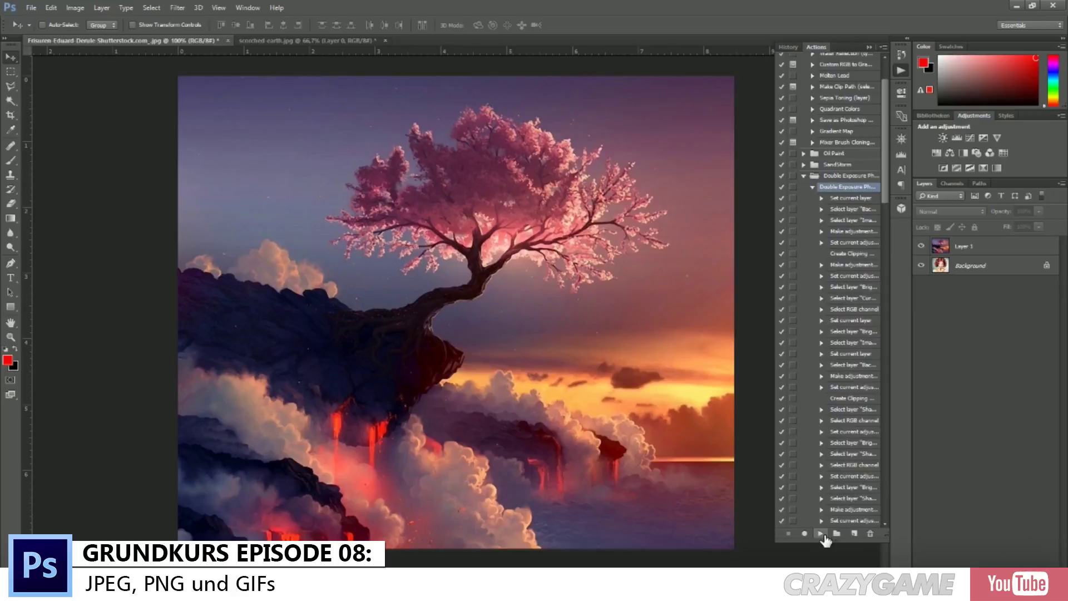
Step: Run the Double Exposure action twice, dismissing the program error each time
click(822, 535)
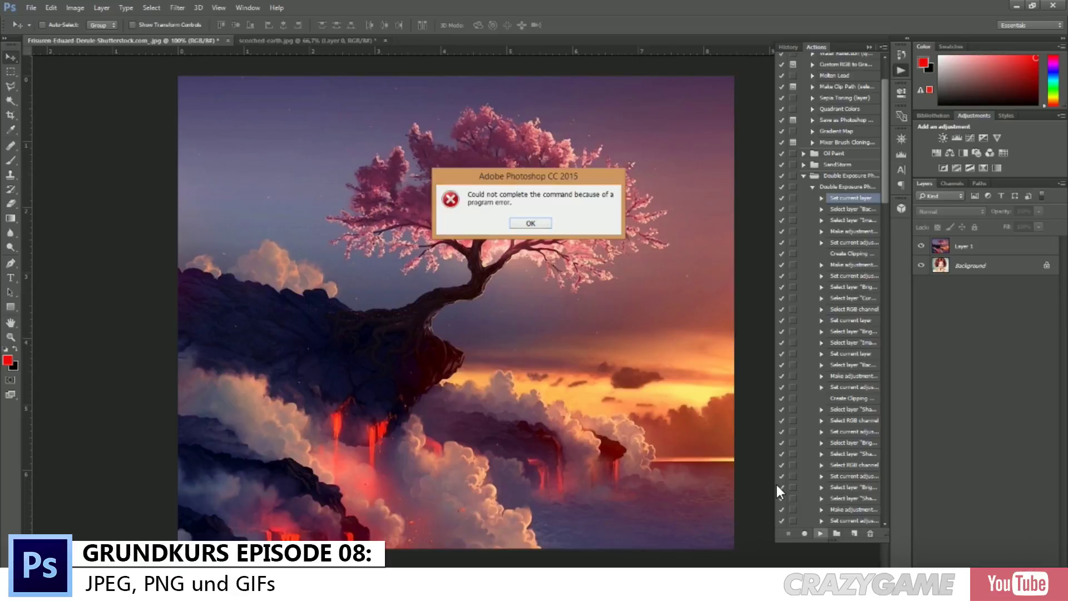
click(529, 222)
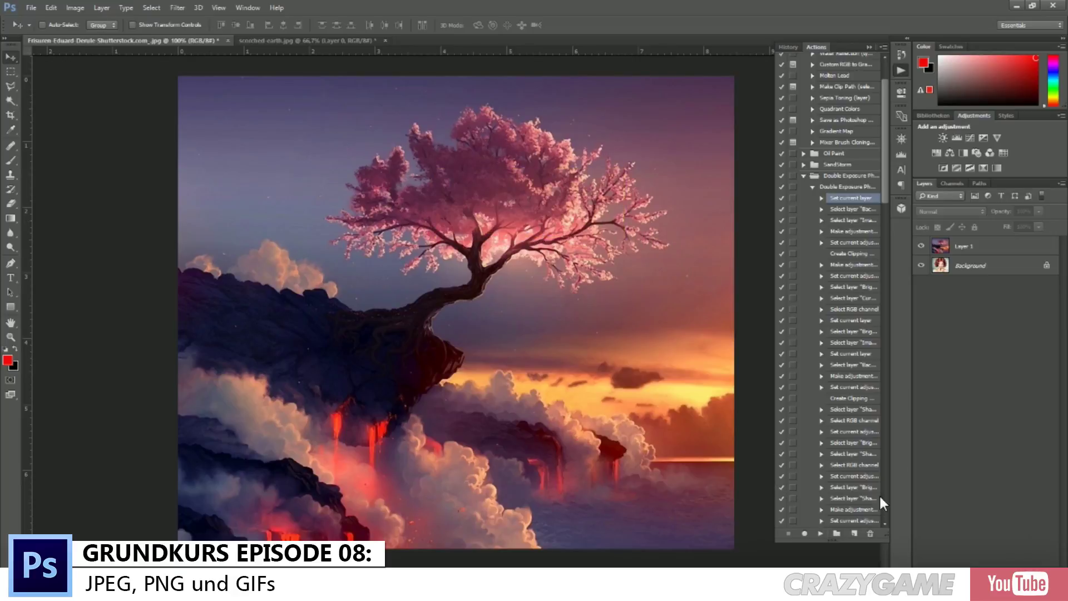
click(820, 533)
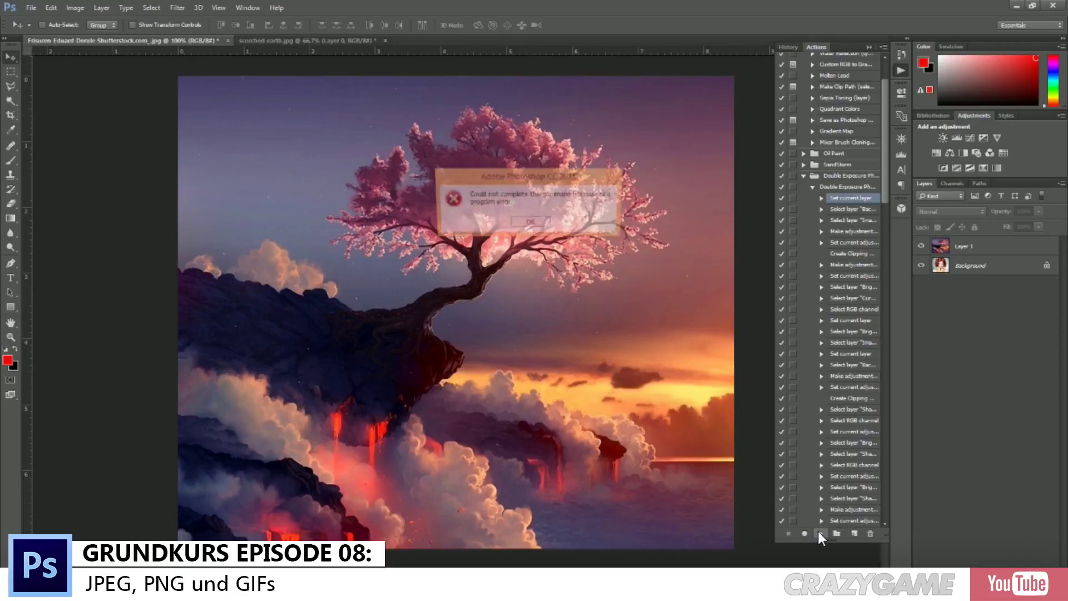
click(514, 224)
click(971, 266)
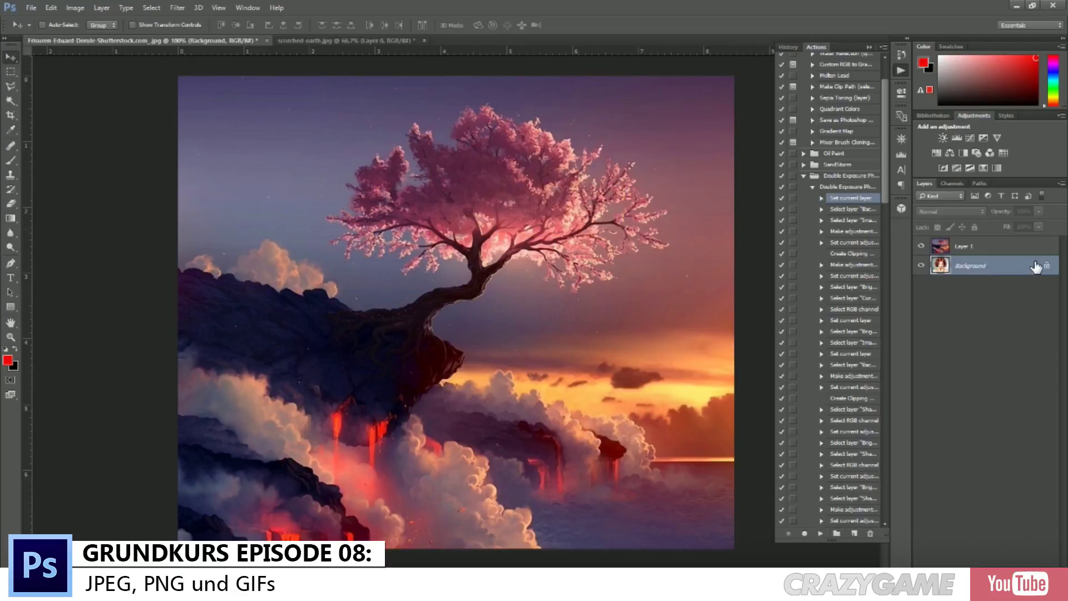
click(811, 187)
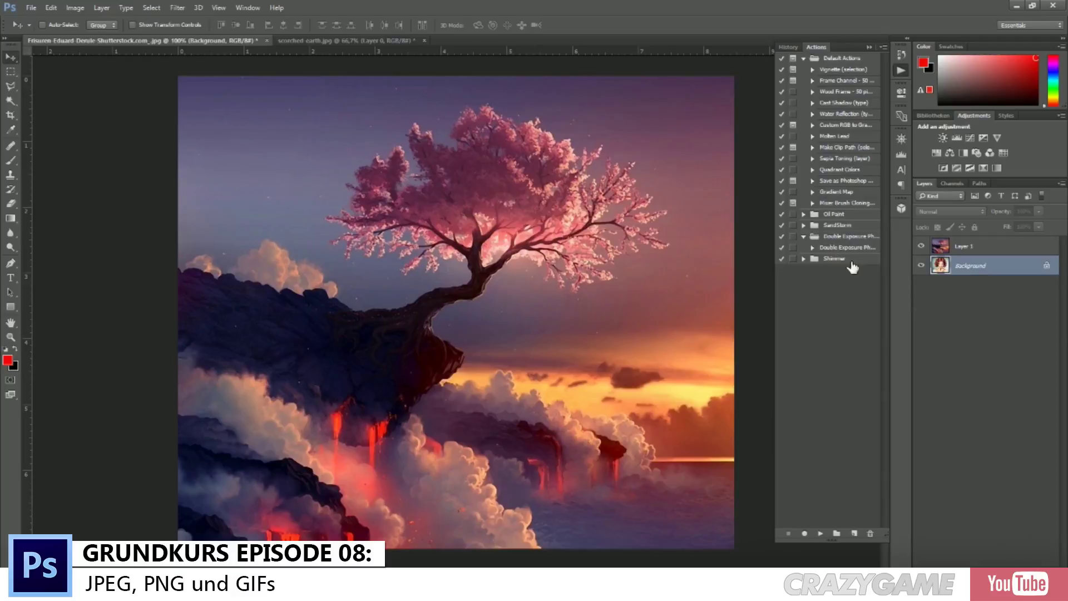
Step: Delete the cherry-tree Layer 1 and select the Shimmer action set
click(956, 252)
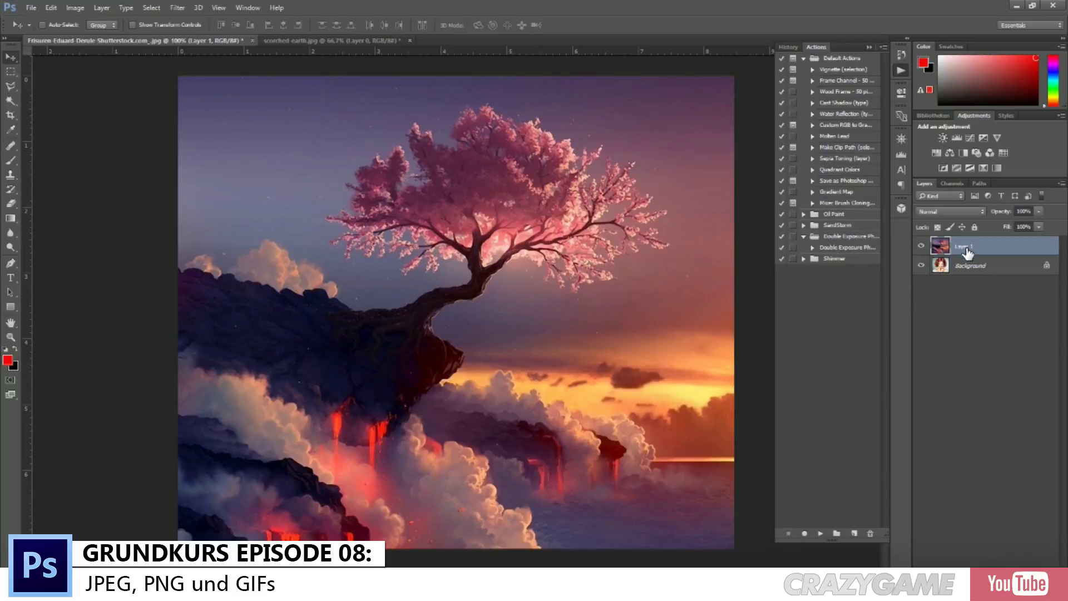
key(Delete)
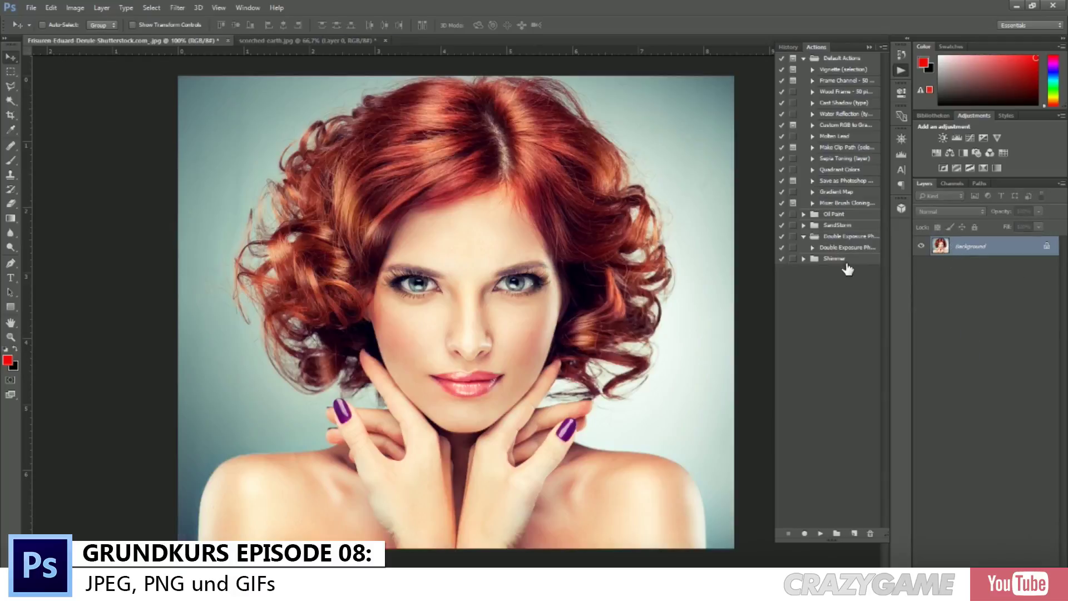
click(804, 236)
click(837, 252)
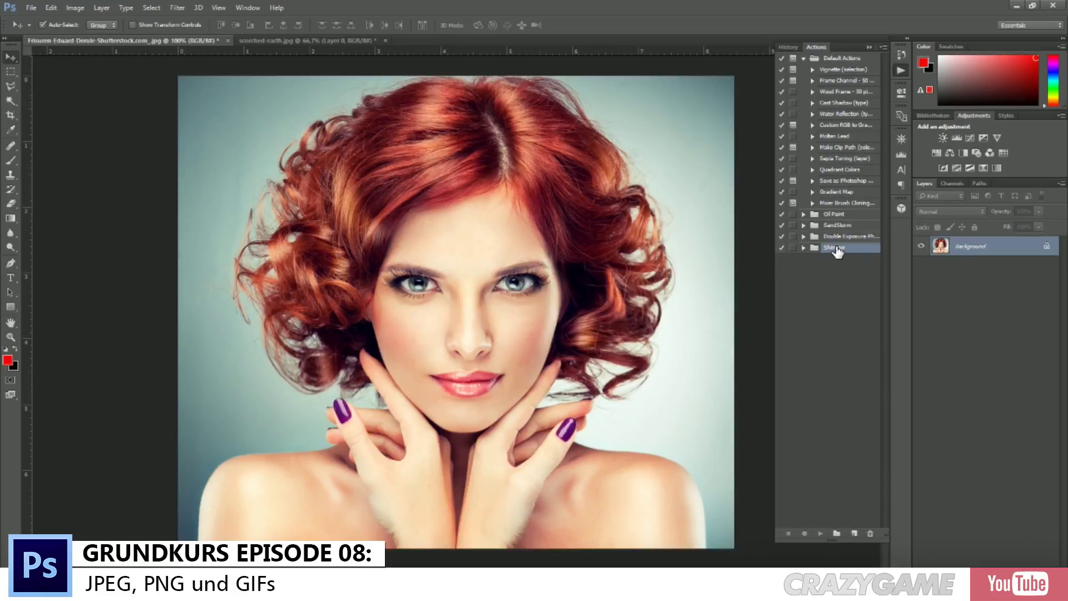
Step: Create a new empty layer named 'brush' and select it for painting
key(Return)
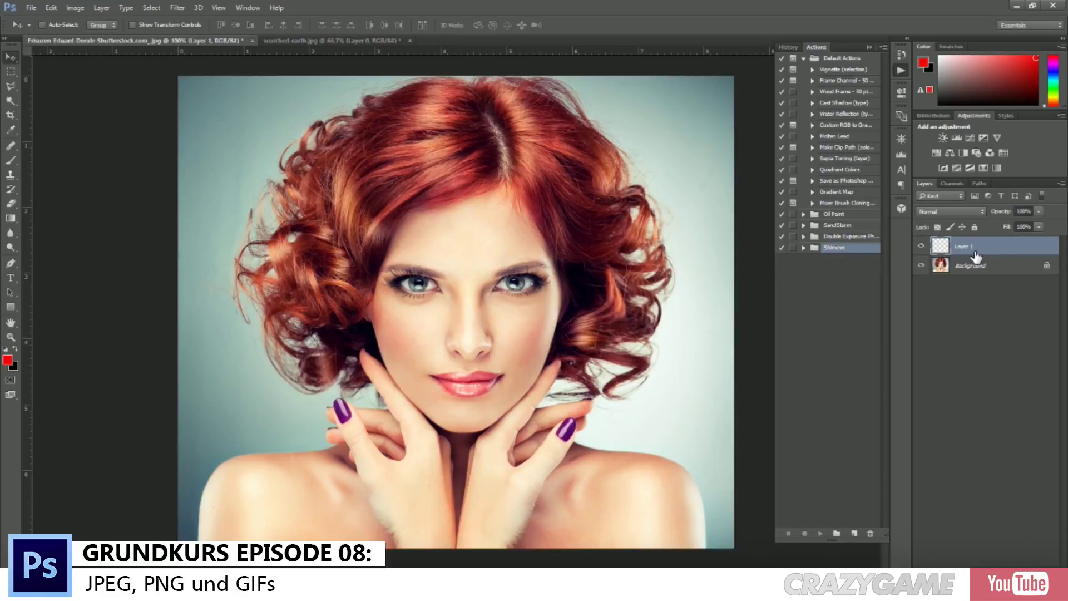
double_click(965, 247)
text(brush)
key(Return)
click(931, 345)
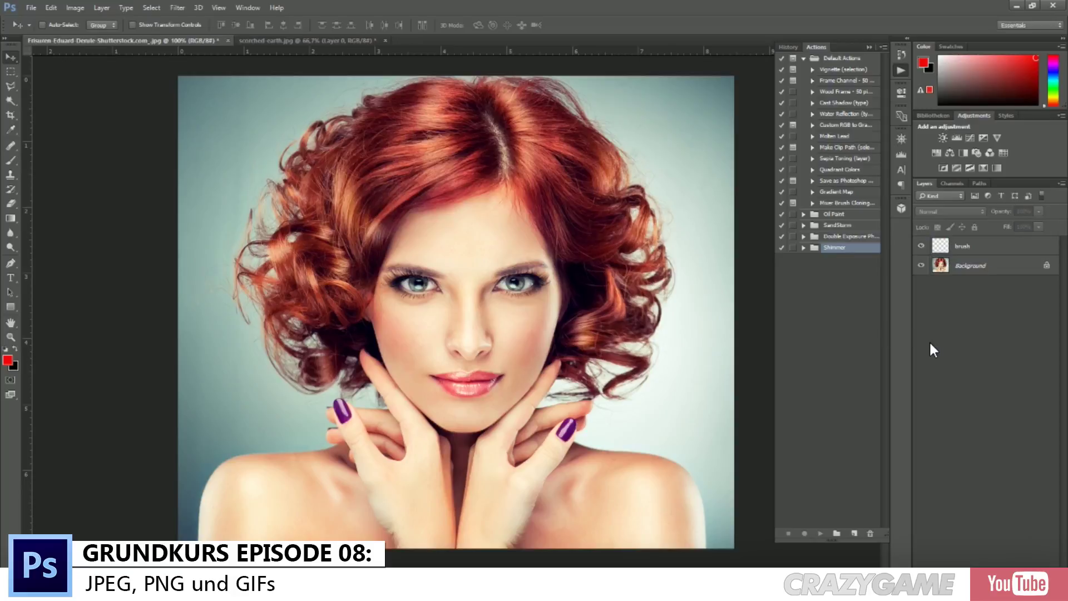
click(982, 247)
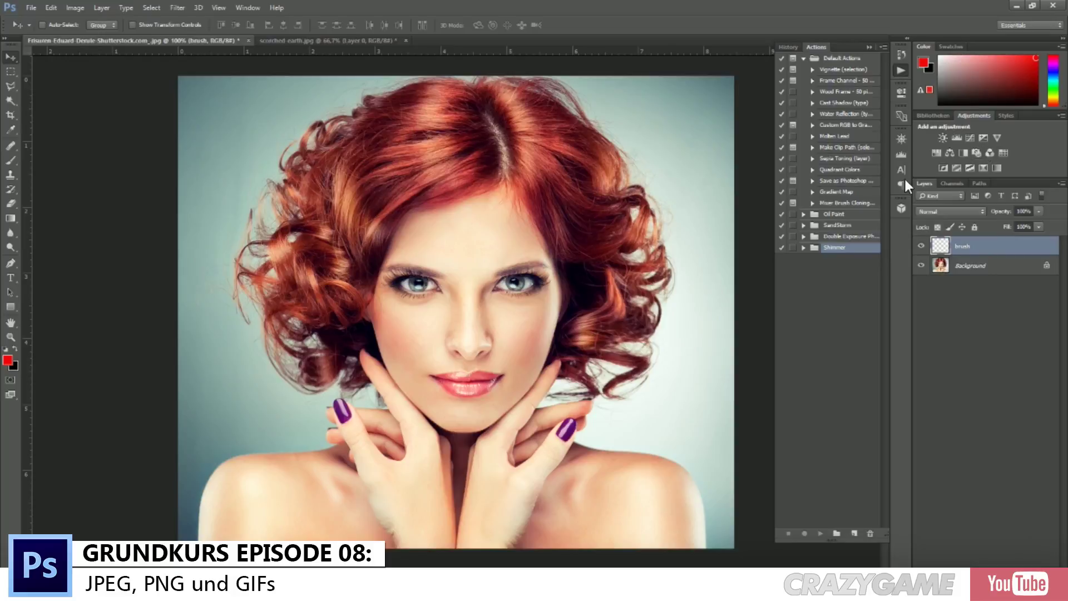
key(b)
Step: Paint red over the face and hair with a 528 px brush, then expand the Shimmer set
mouse_move(369, 334)
mouse_down()
mouse_move(489, 320)
mouse_move(469, 163)
mouse_up()
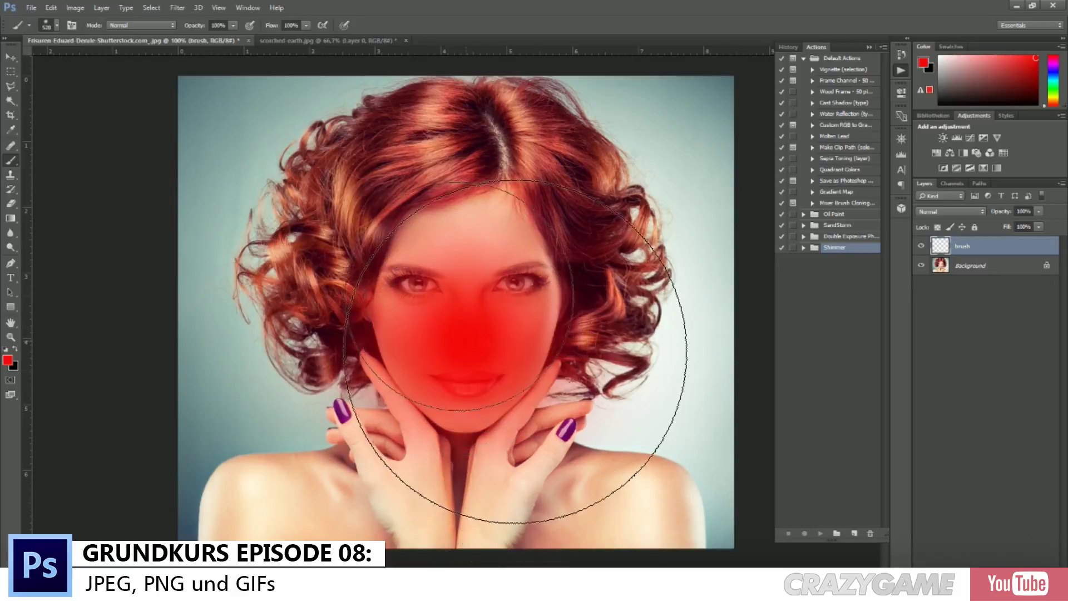
mouse_move(365, 201)
mouse_down()
mouse_move(477, 363)
mouse_move(554, 220)
mouse_move(591, 370)
mouse_move(435, 418)
mouse_move(434, 543)
mouse_move(312, 553)
mouse_move(312, 567)
mouse_move(690, 589)
mouse_move(614, 330)
mouse_move(608, 346)
mouse_up()
mouse_move(429, 219)
mouse_down()
mouse_move(405, 239)
mouse_move(419, 355)
mouse_up()
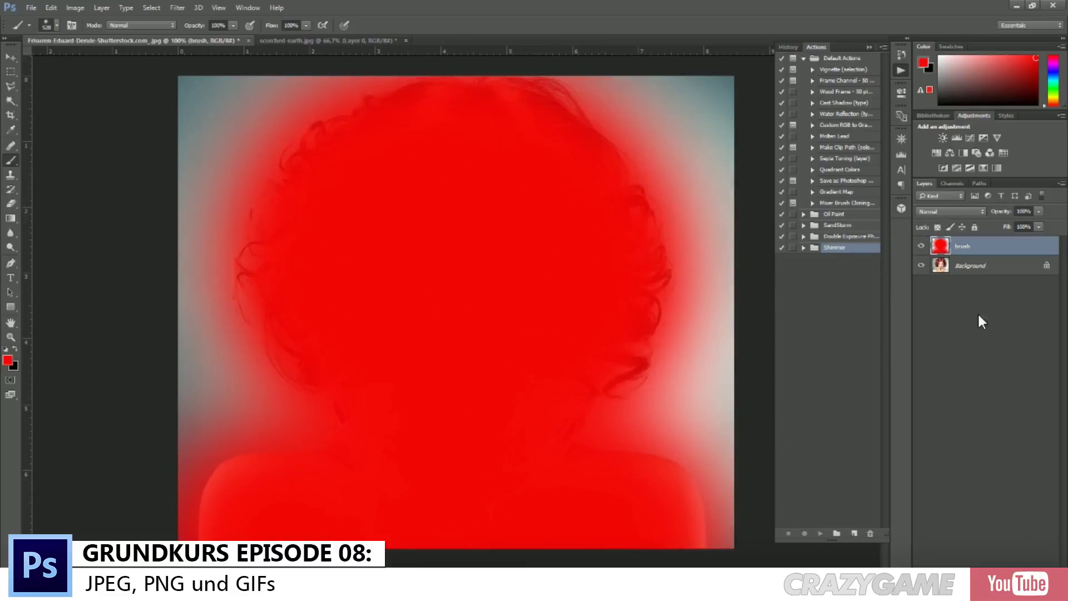
click(1025, 317)
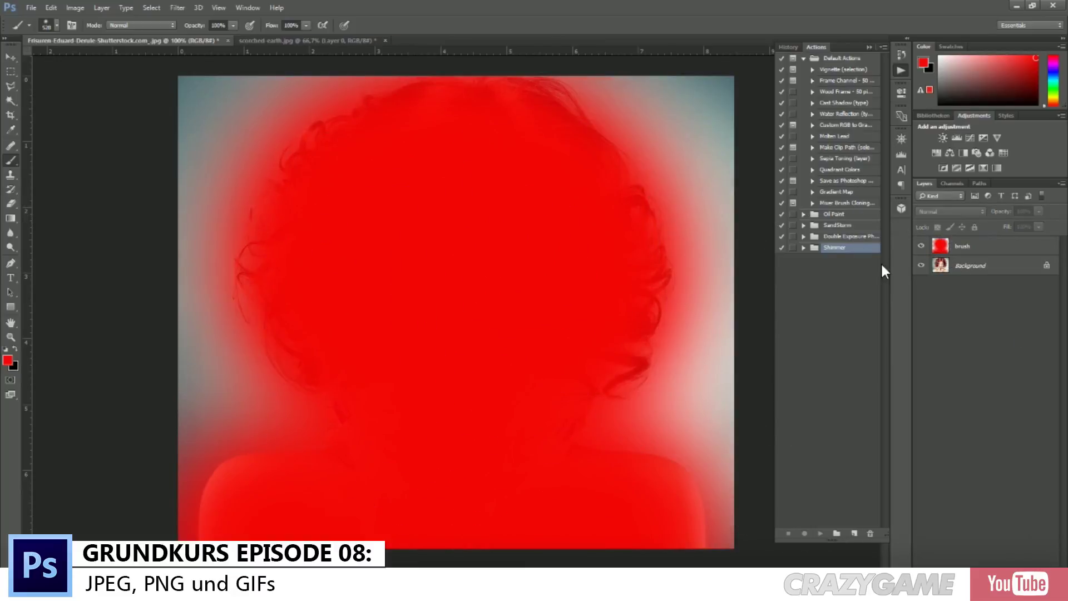
click(804, 247)
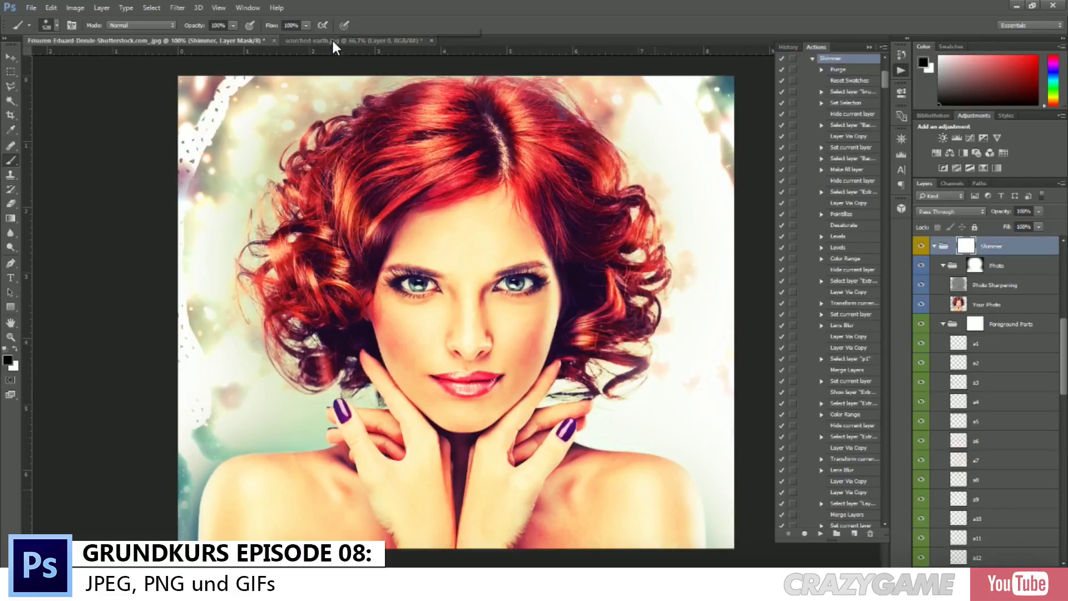
Step: Select the Your Photo layer inside the finished Shimmer group
click(1003, 306)
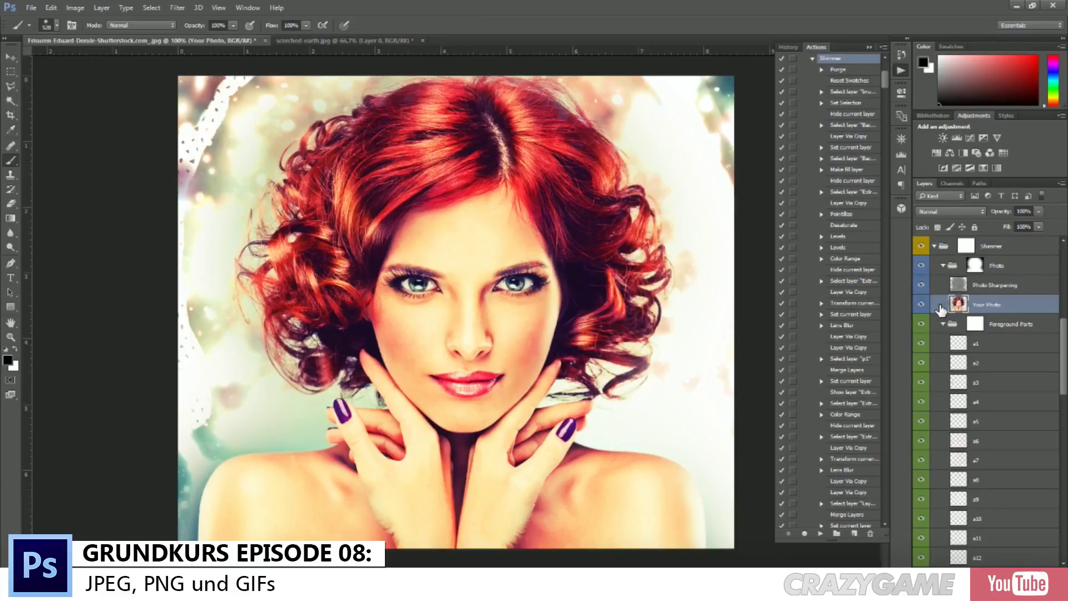
Step: Toggle the Your Photo layer off and on to compare, then switch to the Gif ersteller browser results
click(922, 305)
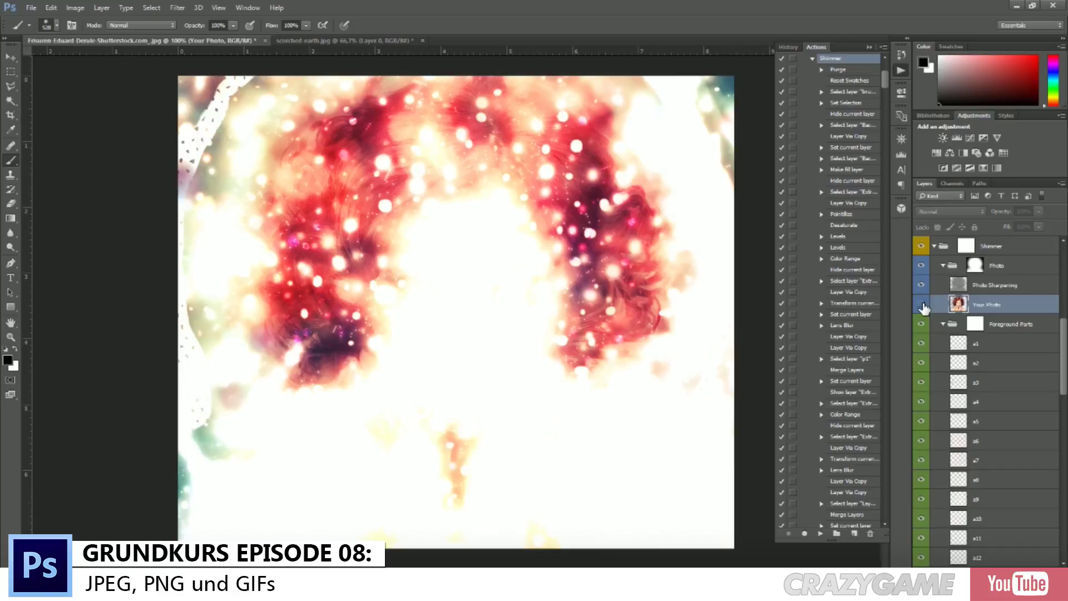
click(922, 306)
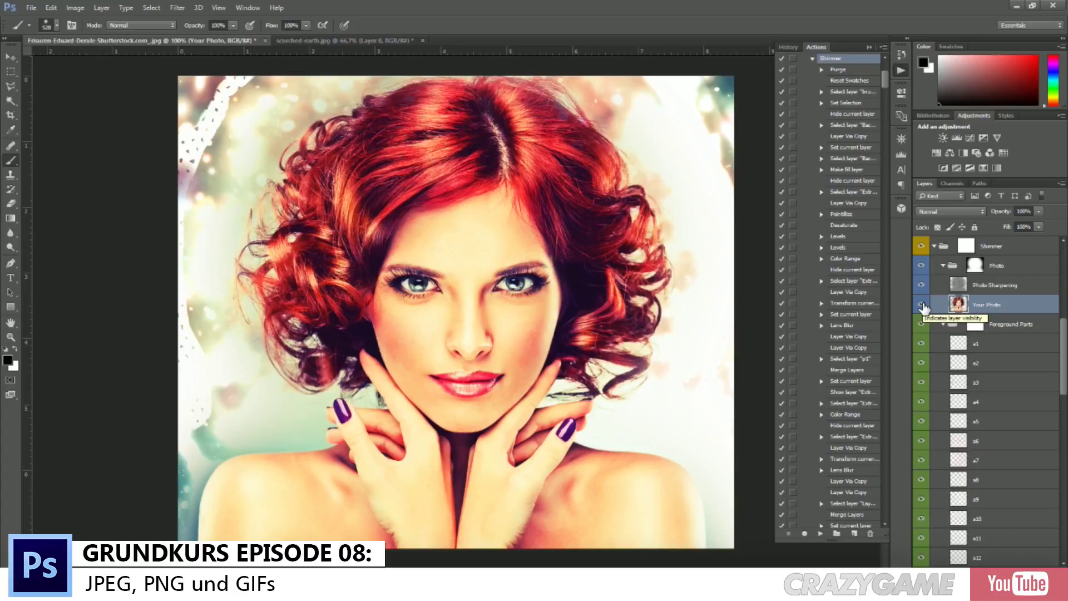
scroll(853, 223, up, 2)
scroll(853, 223, up, 2)
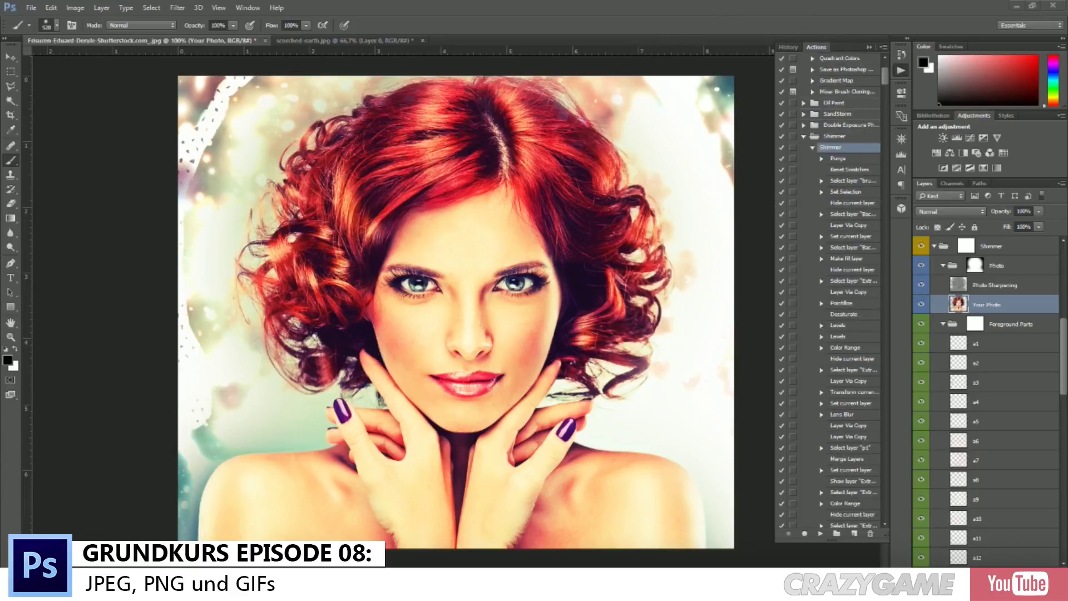
click(187, 530)
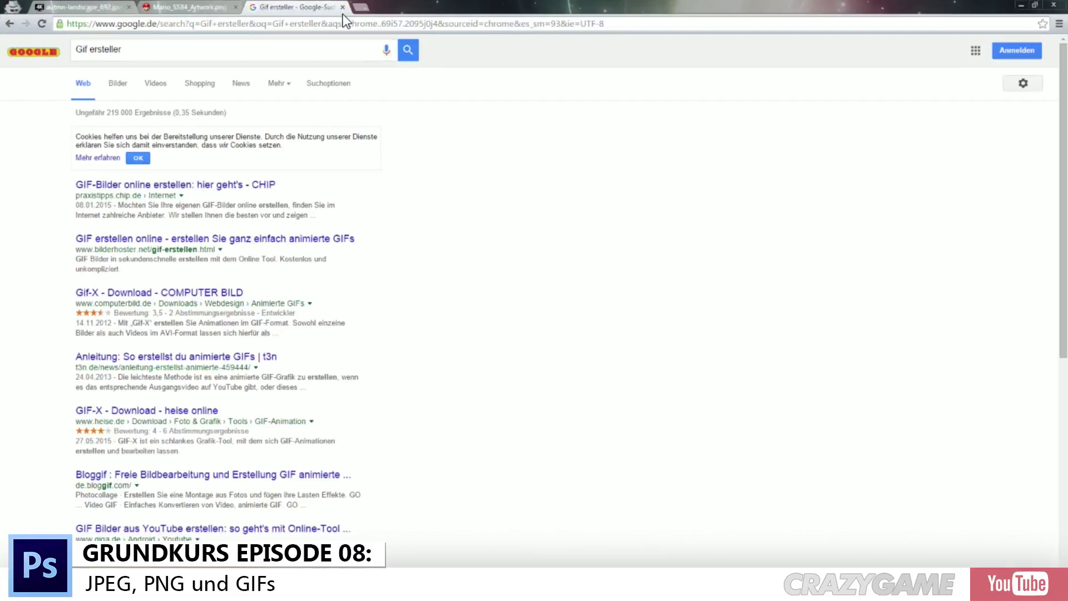
Step: Search Google for 'envato', visit the Envato site, and return to the results
click(339, 22)
click(232, 58)
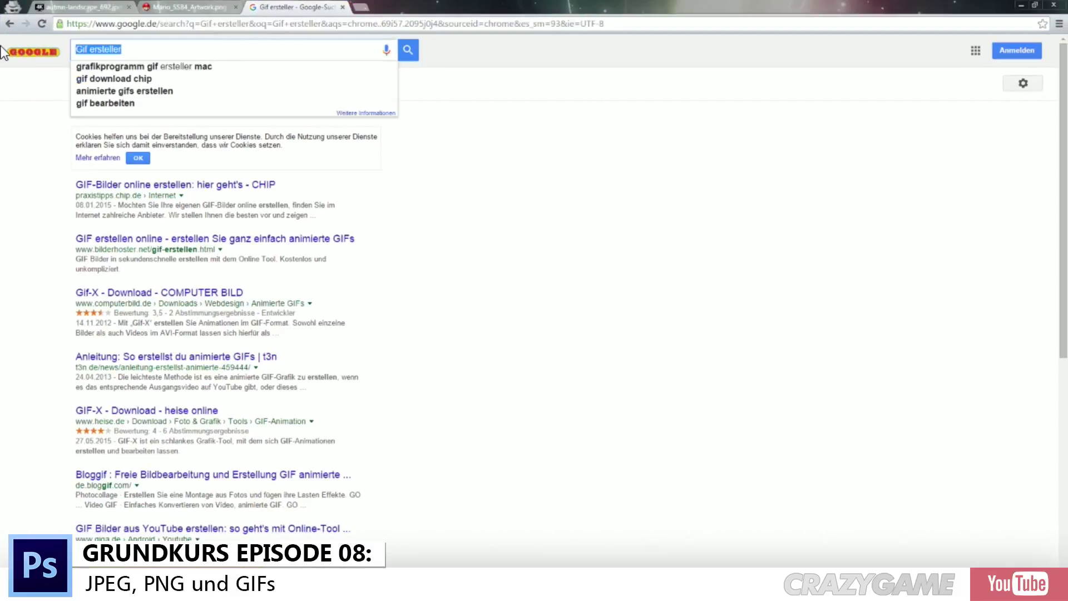
text(env)
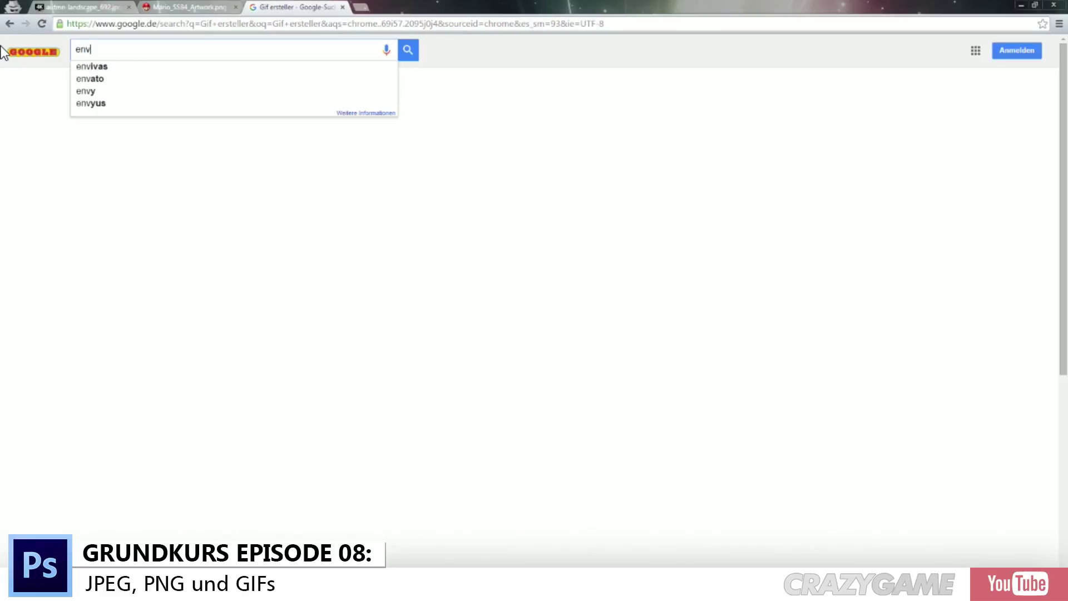
text(ato)
key(Return)
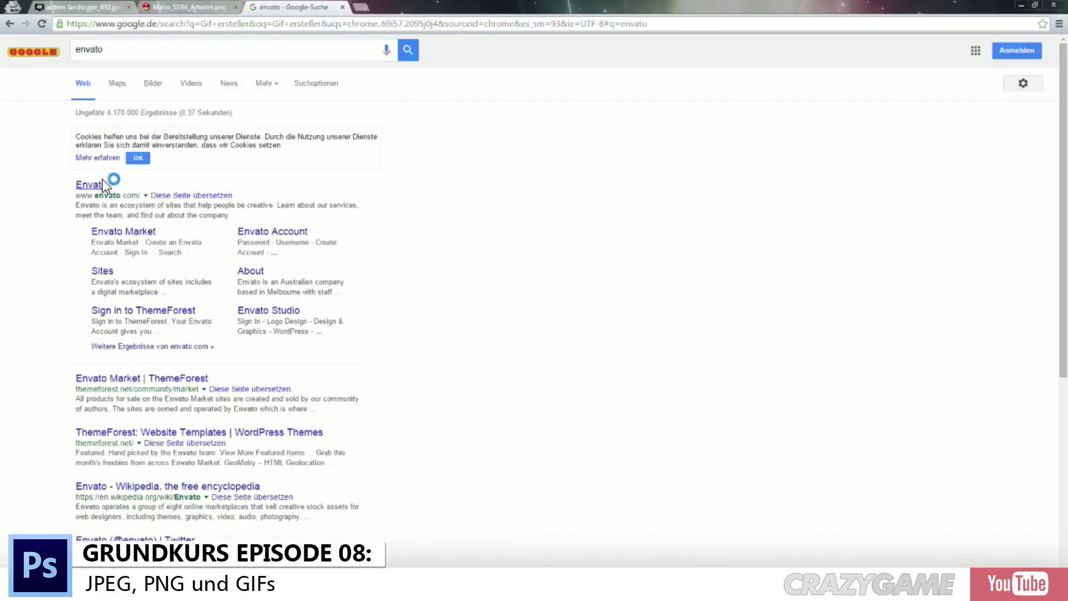
click(93, 189)
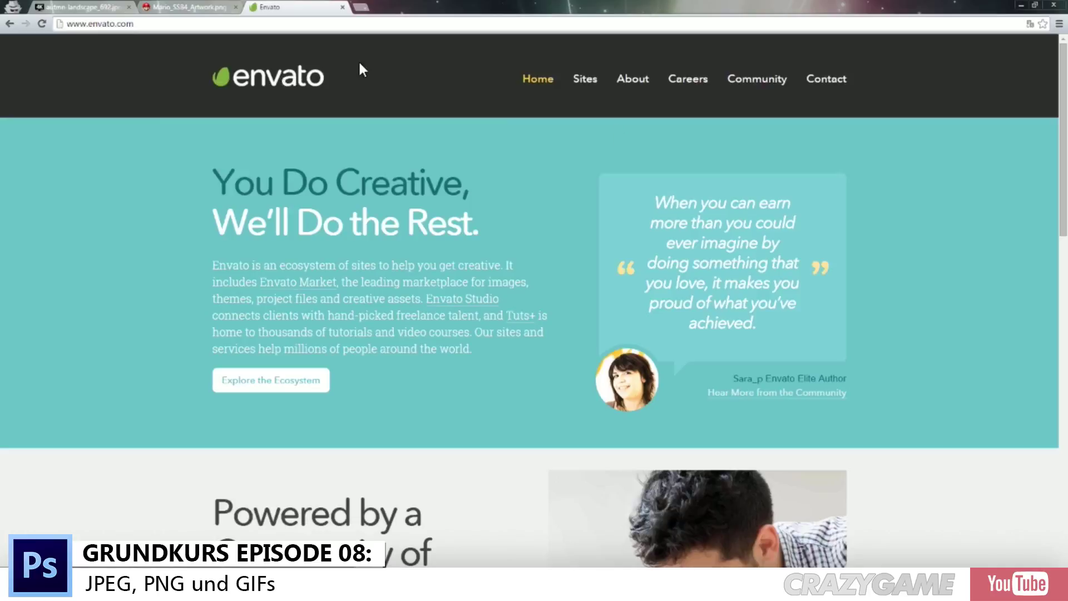
click(8, 23)
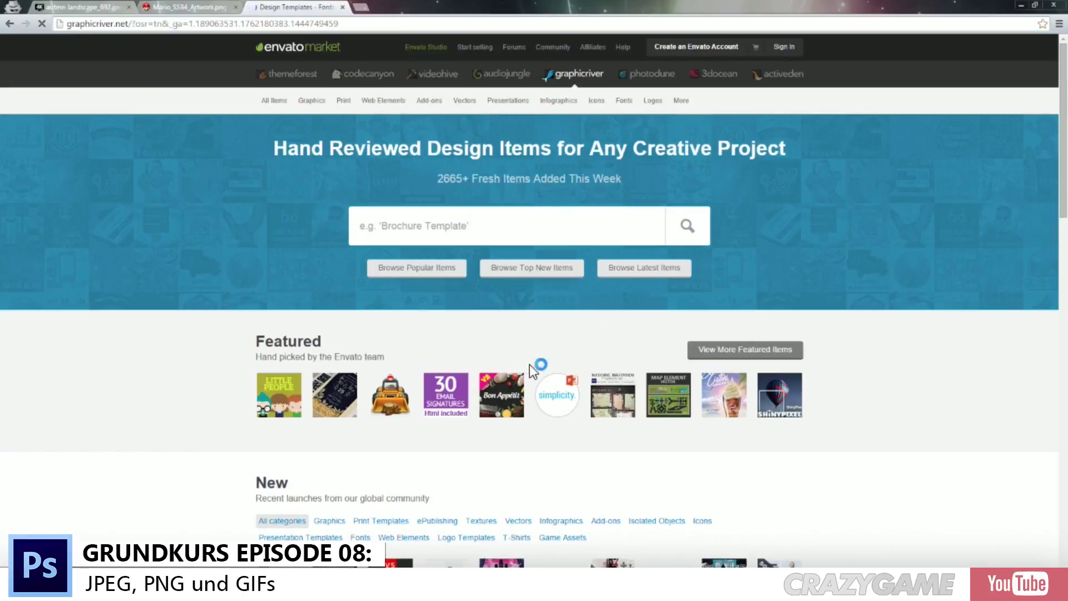
Step: Browse GraphicRiver's Double Exposure Photoshop Action page and open its how-to YouTube video
click(441, 281)
mouse_move(301, 235)
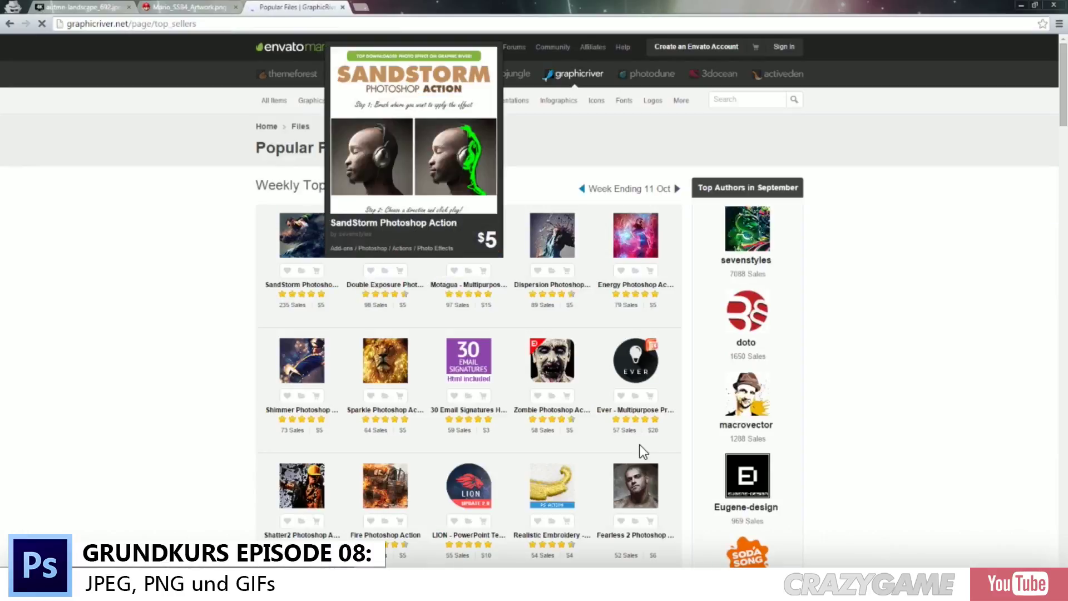
click(395, 243)
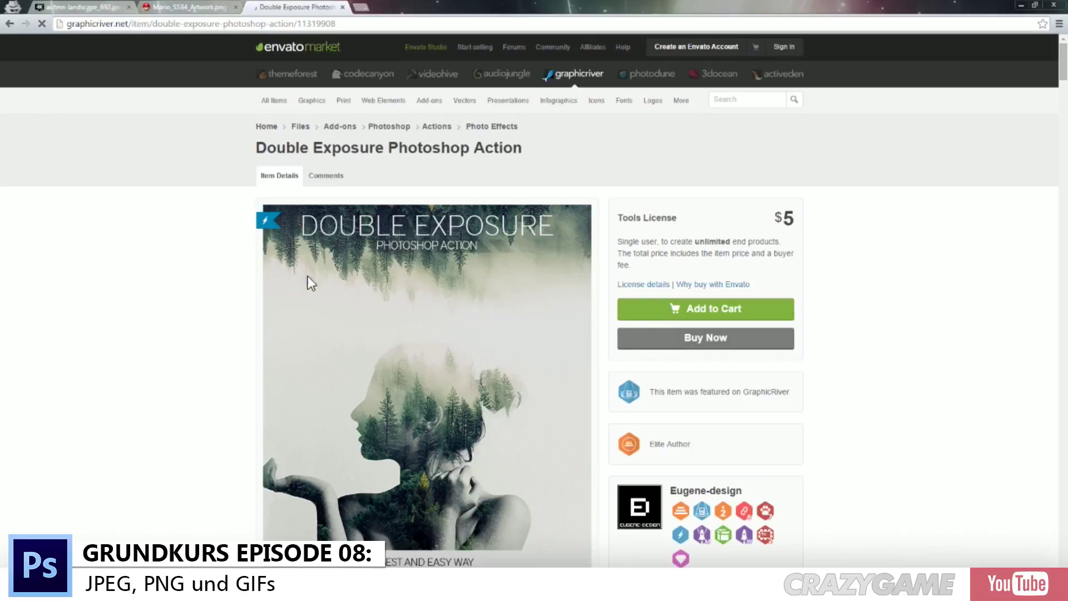
scroll(466, 350, down, 2)
scroll(466, 350, down, 2)
scroll(463, 351, down, 1)
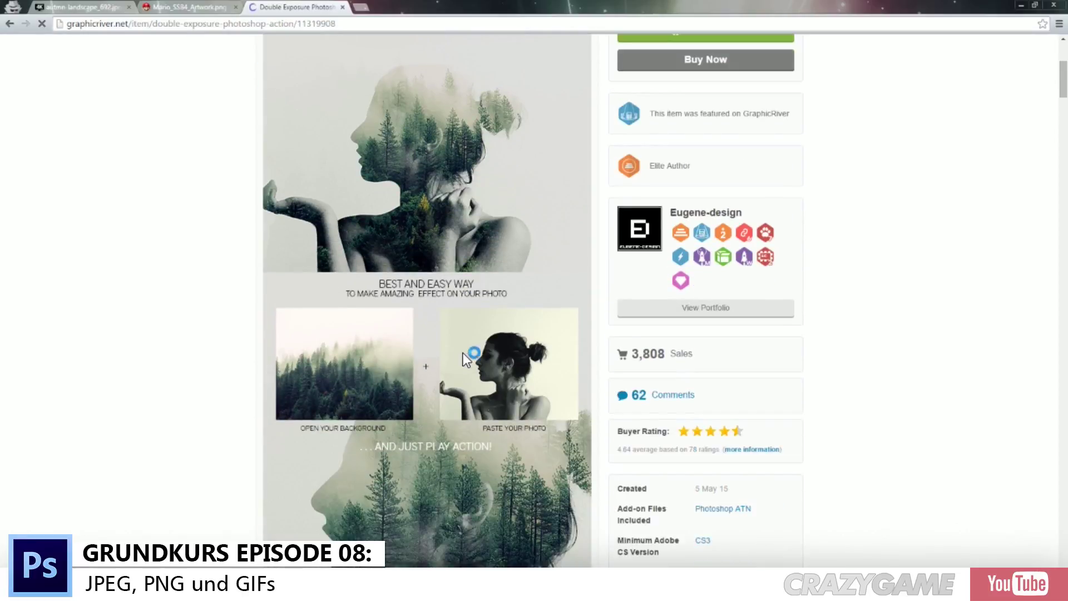
scroll(476, 384, down, 2)
scroll(442, 356, up, 1)
scroll(403, 373, up, 4)
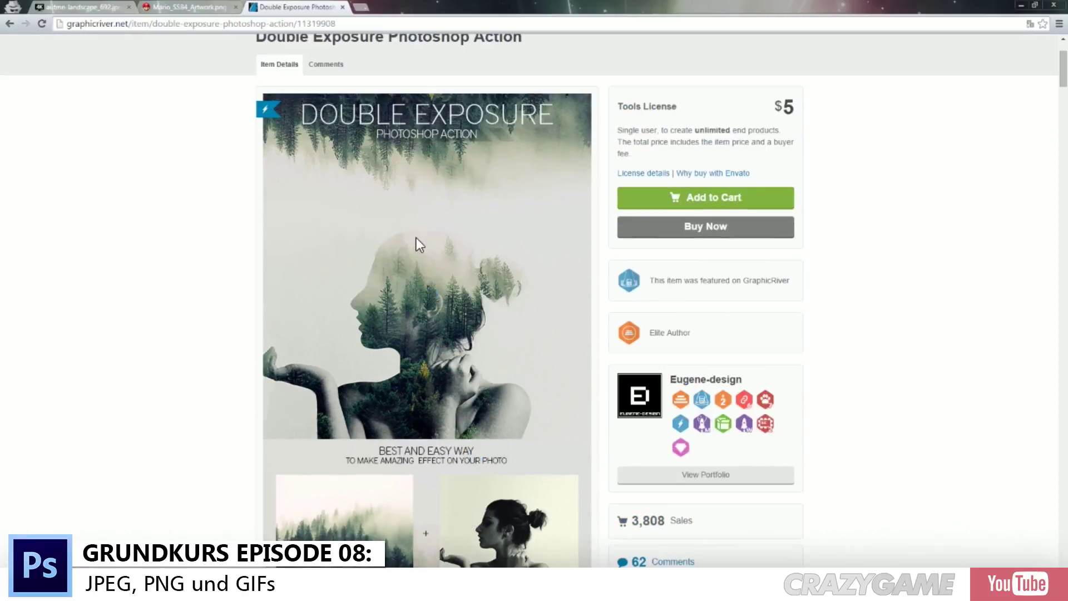
scroll(509, 294, down, 6)
scroll(540, 279, down, 7)
scroll(556, 273, down, 5)
scroll(558, 280, down, 1)
scroll(556, 279, down, 3)
scroll(551, 276, up, 9)
scroll(552, 276, up, 7)
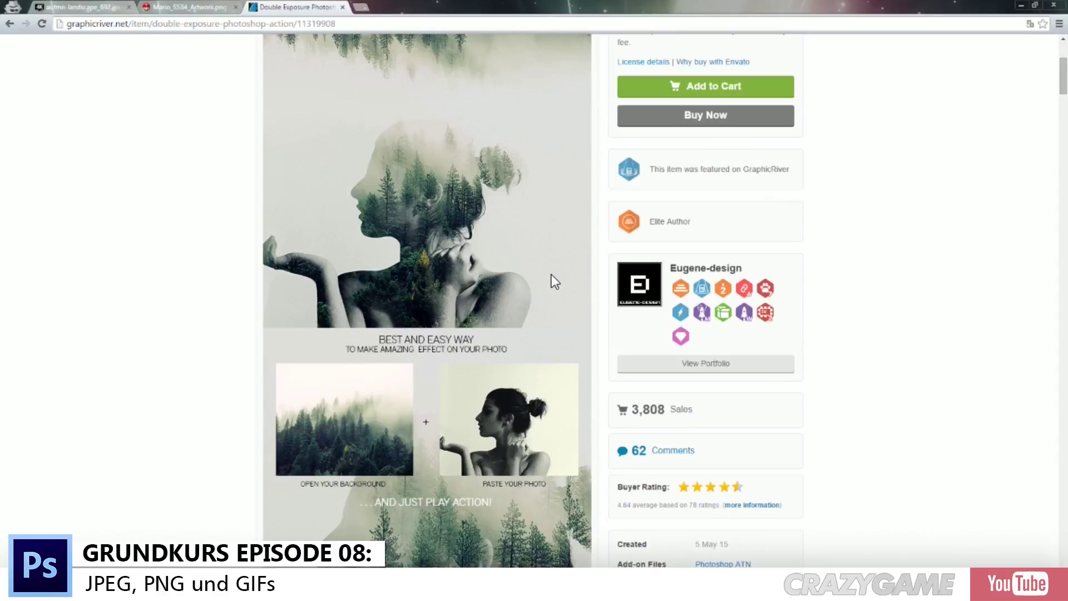
scroll(552, 274, up, 4)
scroll(552, 275, down, 1)
scroll(552, 275, down, 11)
scroll(552, 275, down, 5)
scroll(552, 275, down, 5)
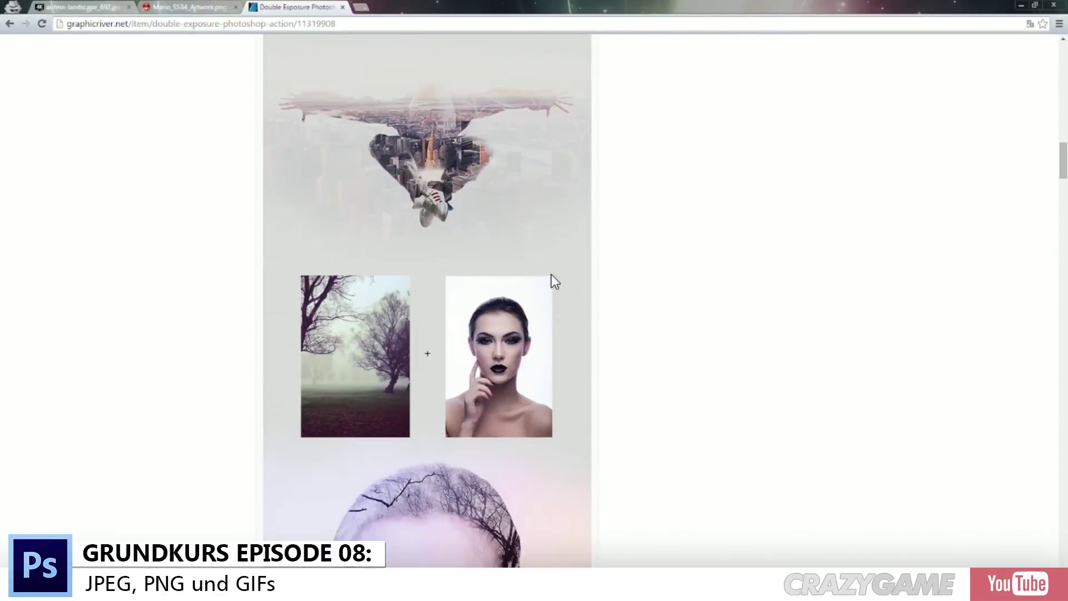
scroll(552, 275, down, 5)
scroll(552, 275, down, 5)
scroll(553, 274, down, 5)
scroll(553, 274, down, 5)
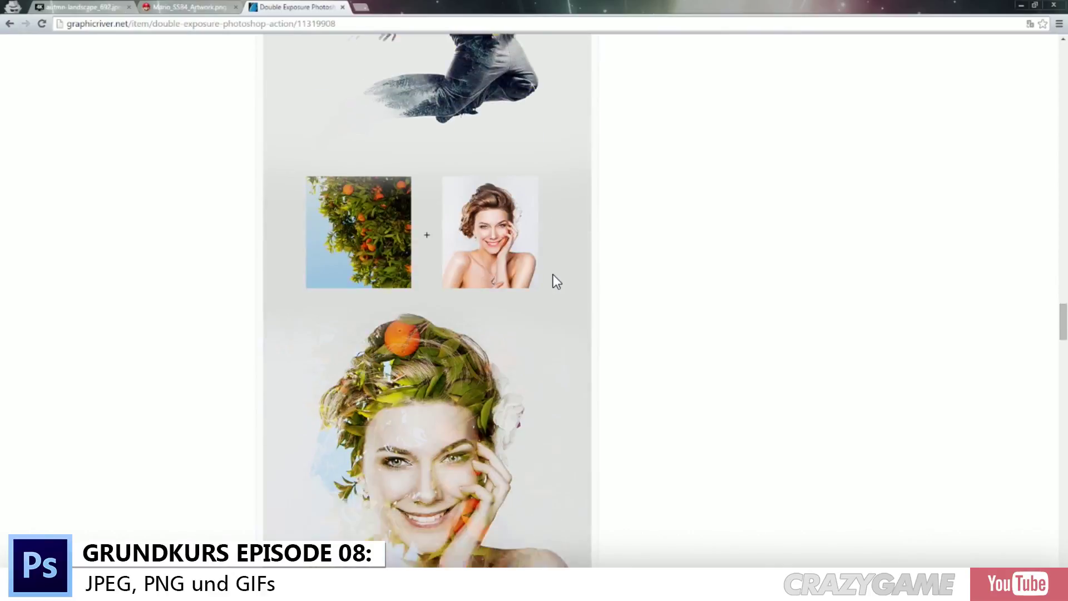
scroll(553, 275, down, 5)
scroll(551, 283, down, 5)
scroll(548, 291, down, 5)
scroll(547, 291, down, 5)
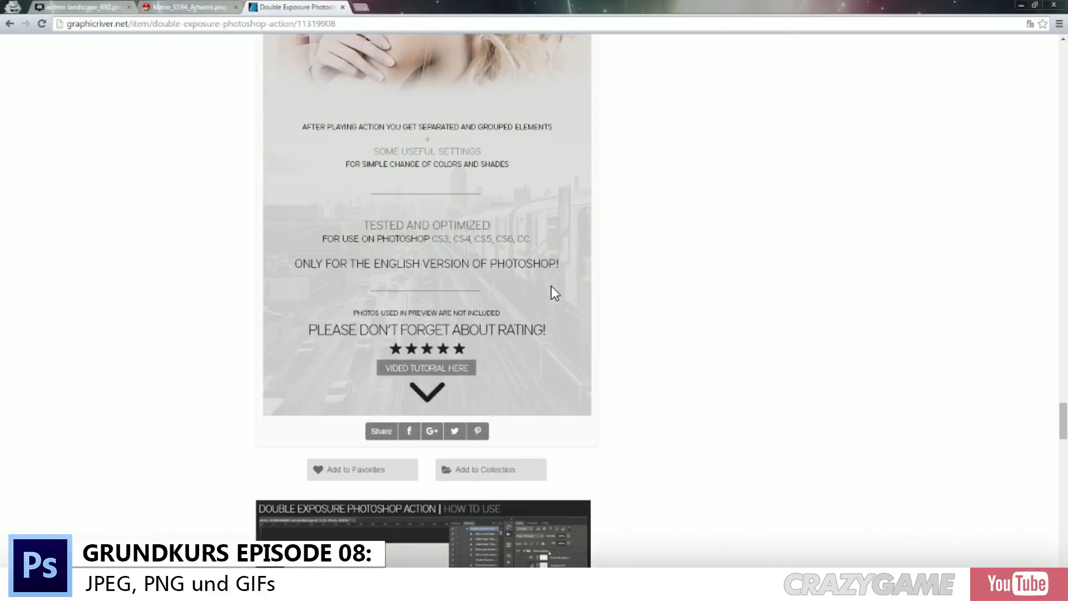
scroll(551, 287, down, 1)
scroll(551, 287, down, 5)
click(452, 160)
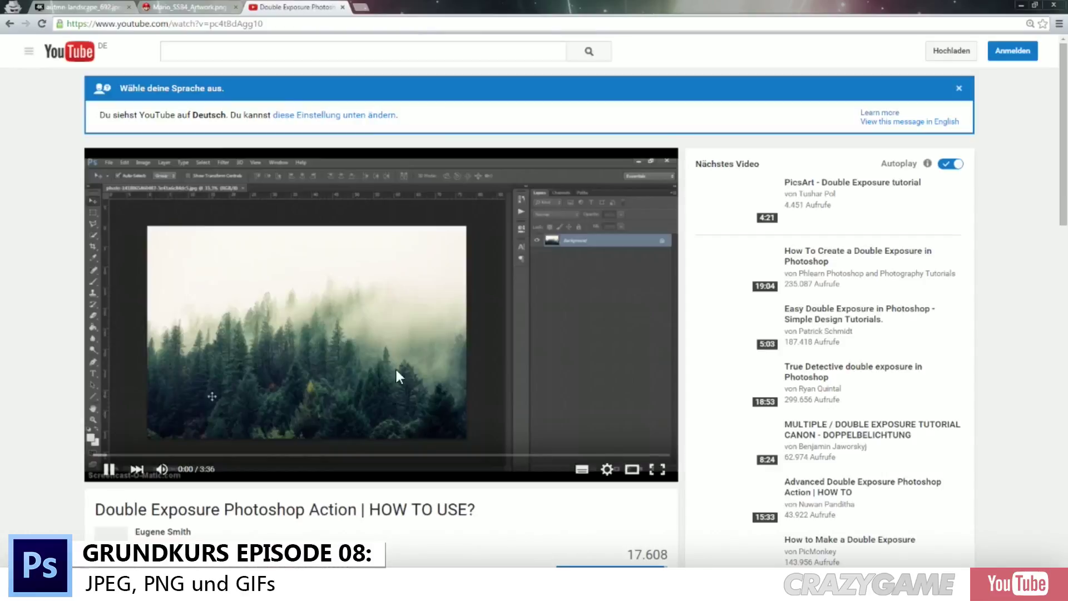
Step: Start and pause the tutorial, then skip ahead to about 0:47
click(399, 340)
click(402, 333)
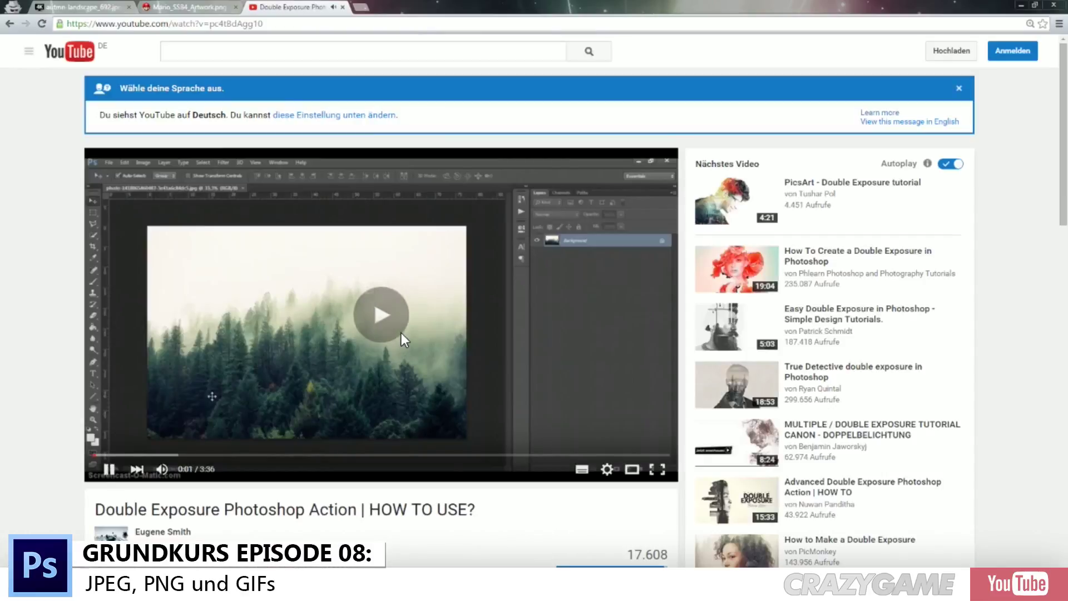
scroll(406, 346, down, 5)
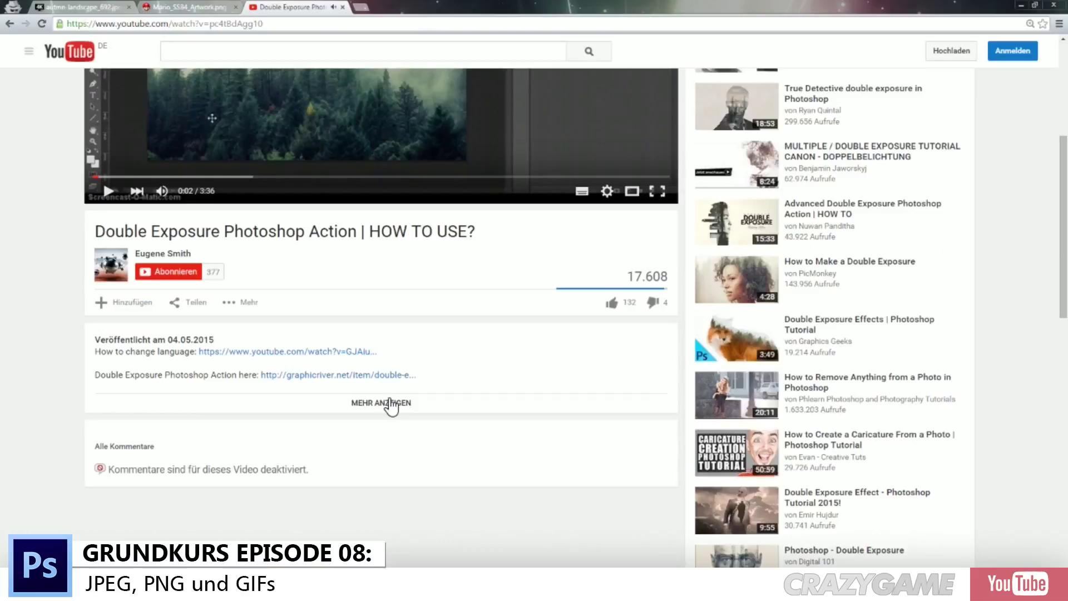
scroll(375, 329, up, 1)
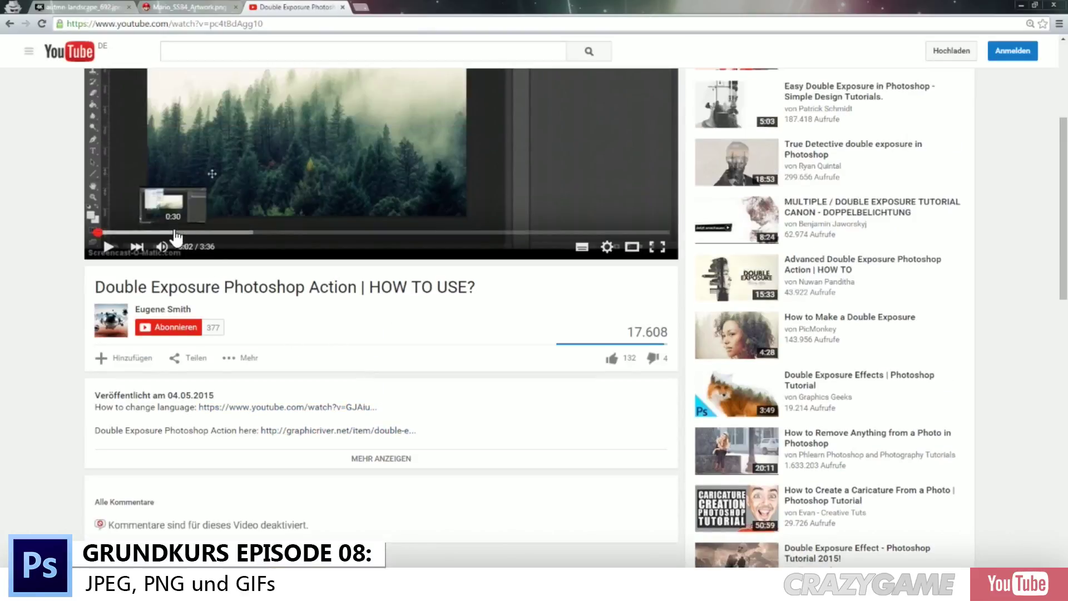
click(173, 232)
click(221, 233)
scroll(222, 238, up, 3)
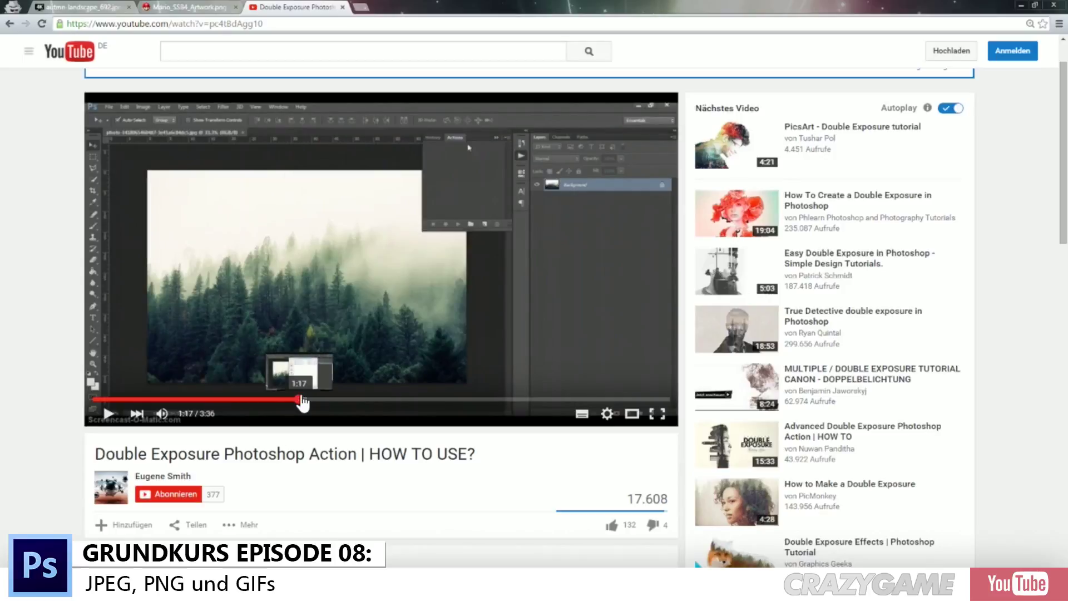
Step: Skip the tutorial past 1:17 to where the action runs and shows its resulting layers
click(297, 399)
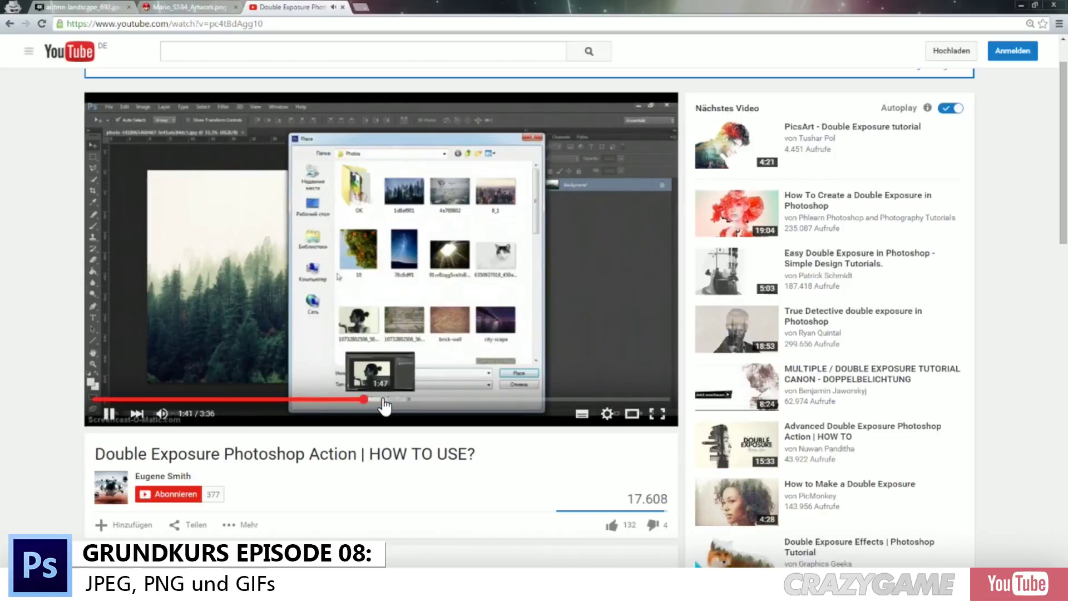
click(384, 399)
click(466, 316)
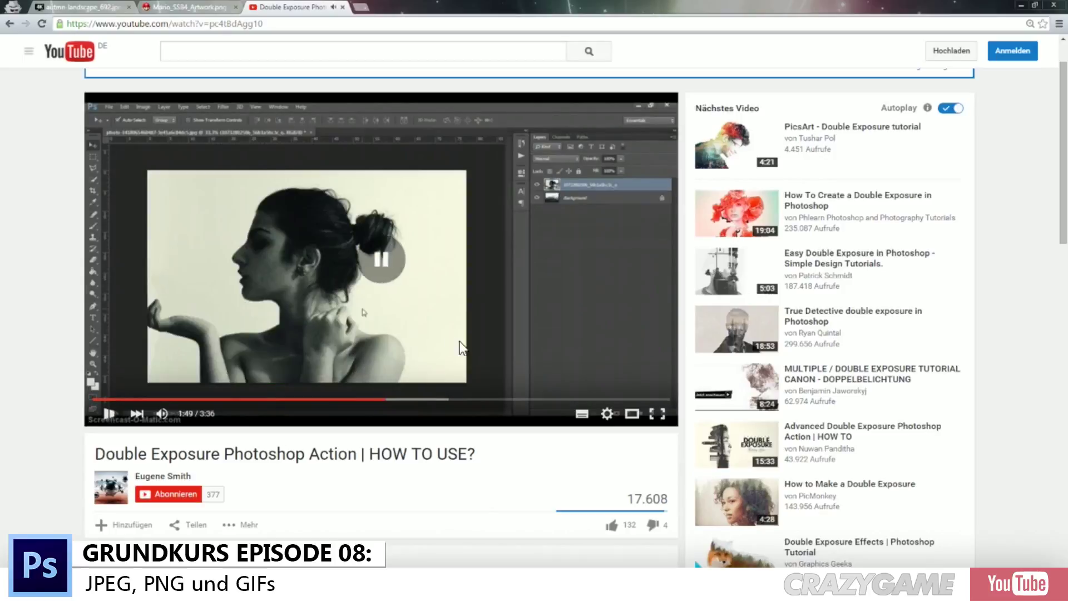
click(432, 399)
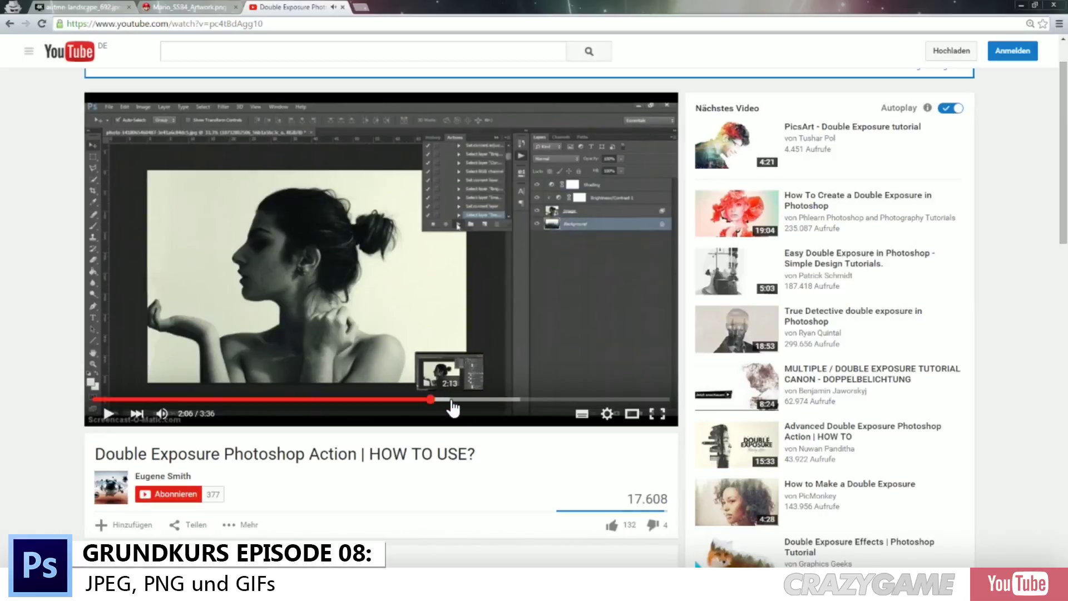
click(456, 398)
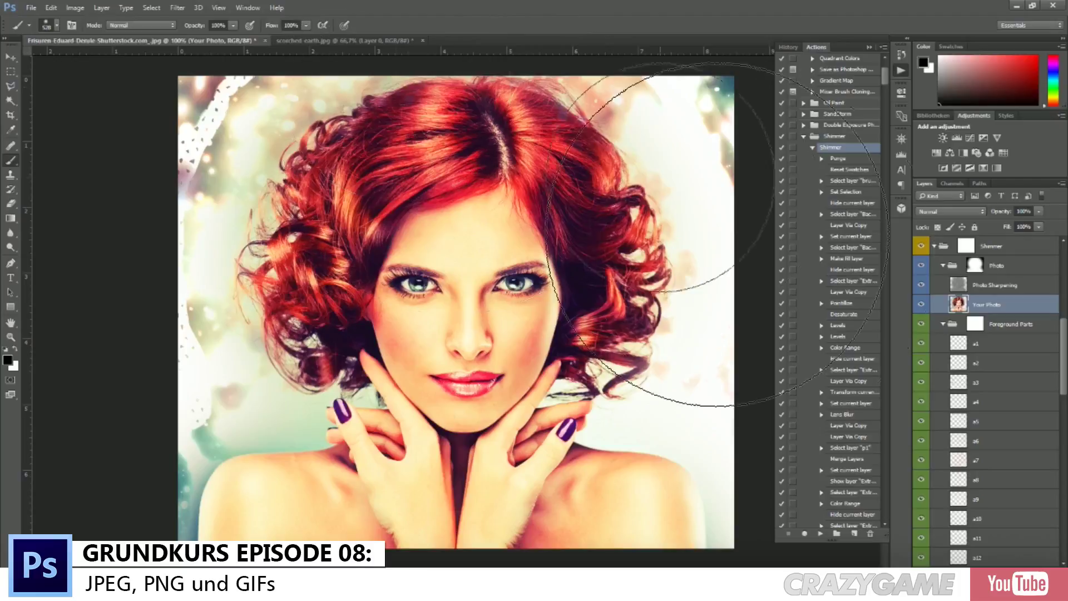
Step: Place the portrait file onto the scorched earth.jpg canvas, scaled up to fill it
click(346, 40)
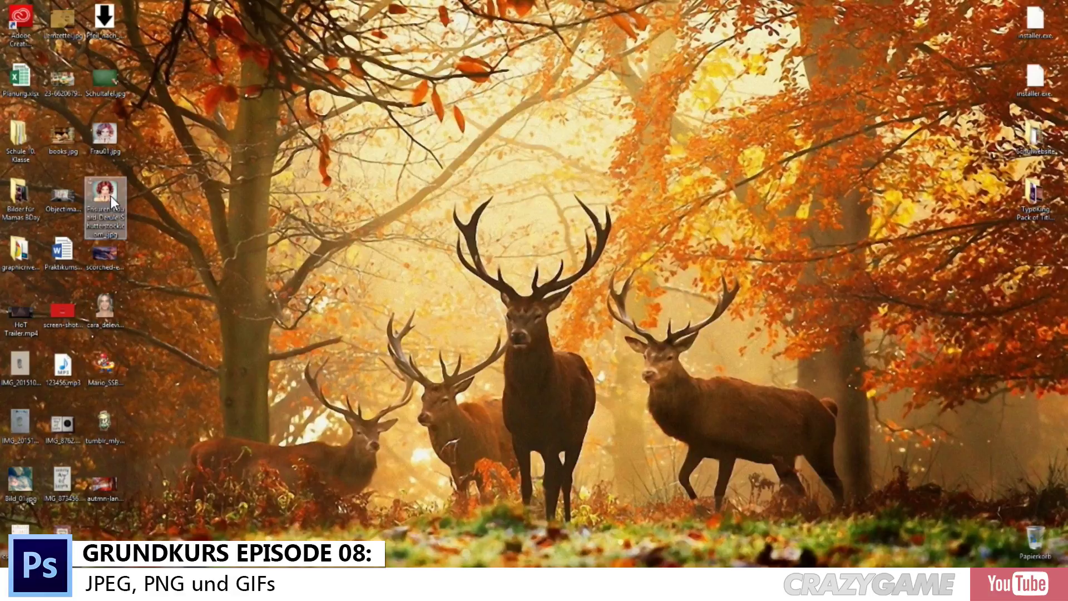
drag(113, 201, 456, 326)
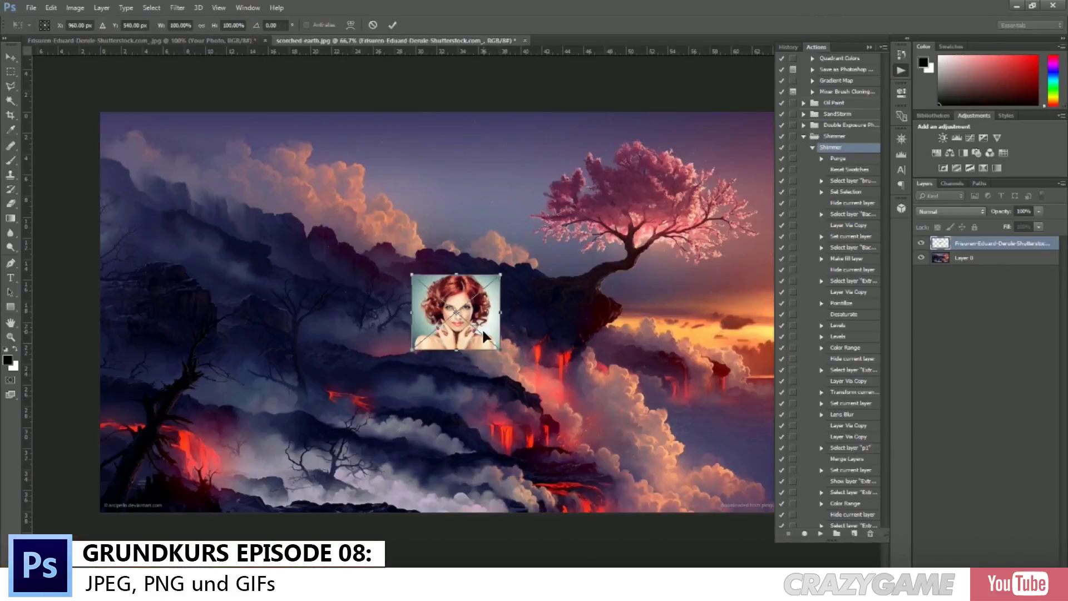
drag(500, 349, 697, 516)
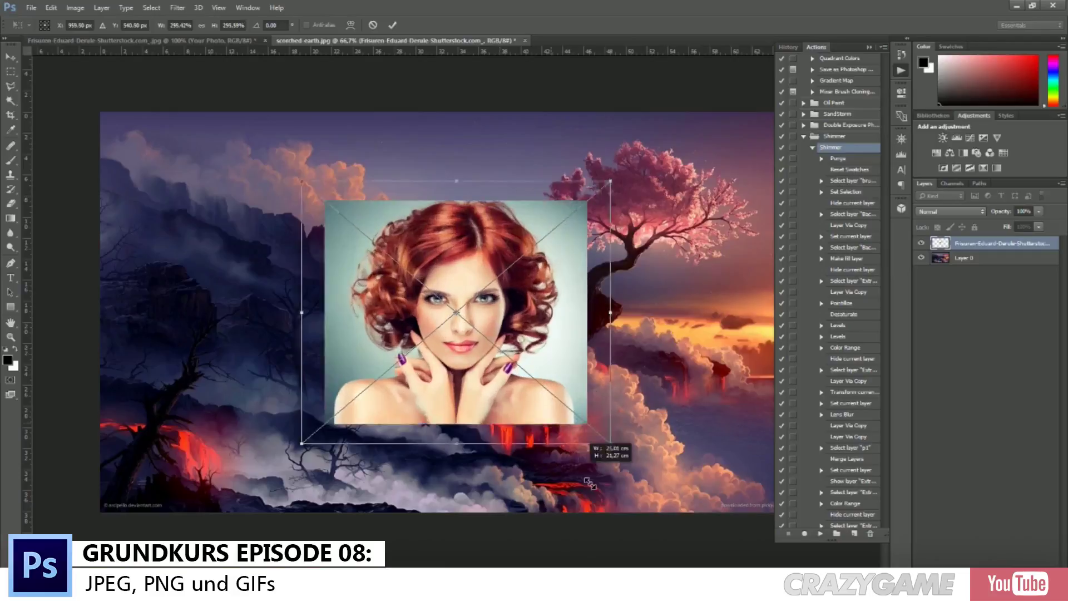
click(10, 57)
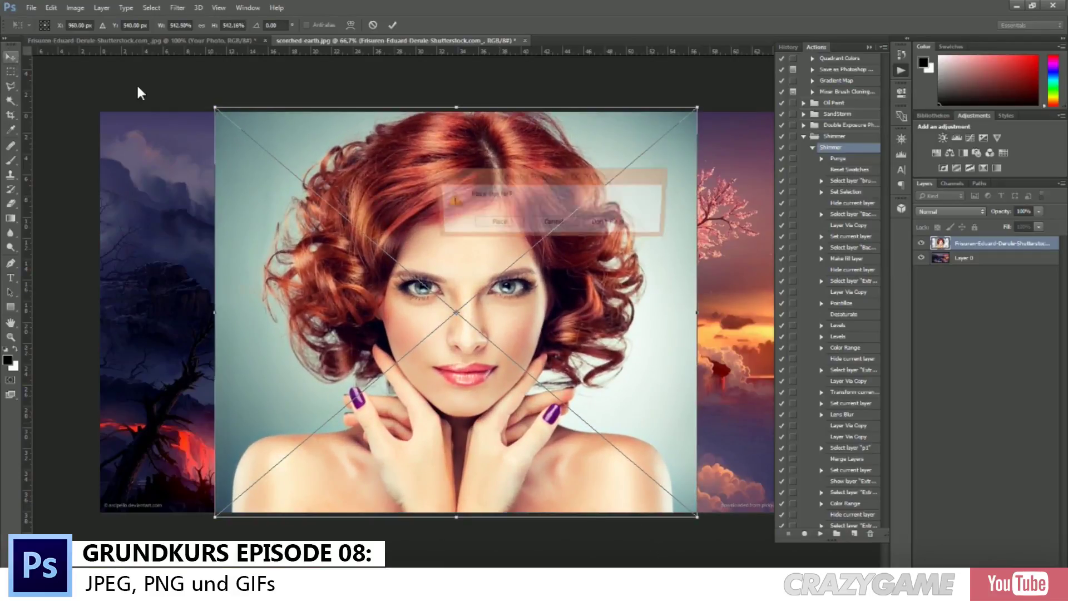
click(503, 223)
click(869, 47)
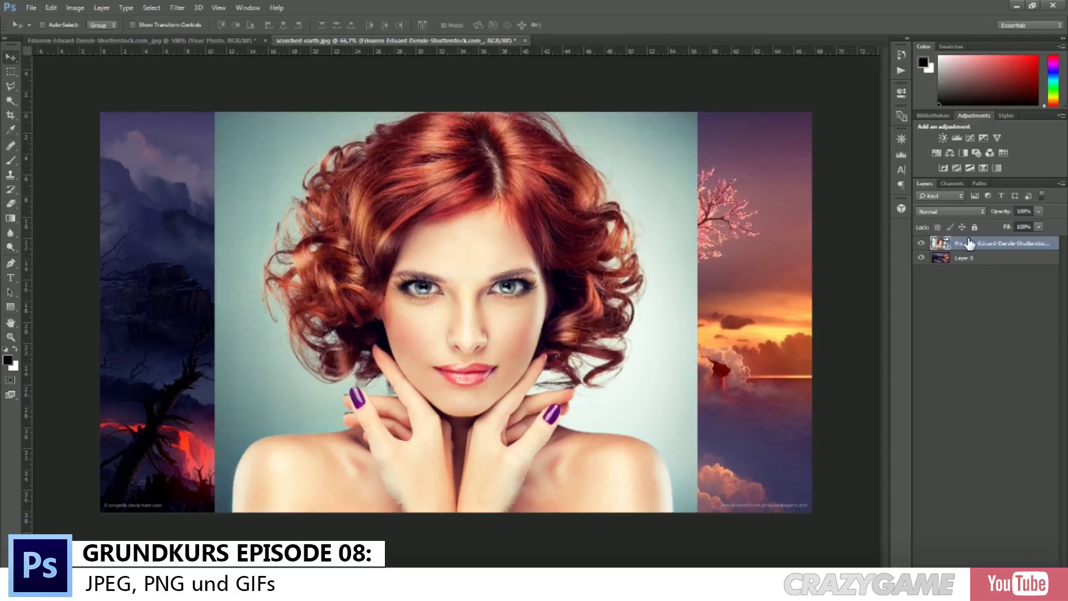
Step: Move the portrait layer below Layer 0 and rename them 'background' and 'Image'
drag(968, 244, 965, 262)
double_click(966, 259)
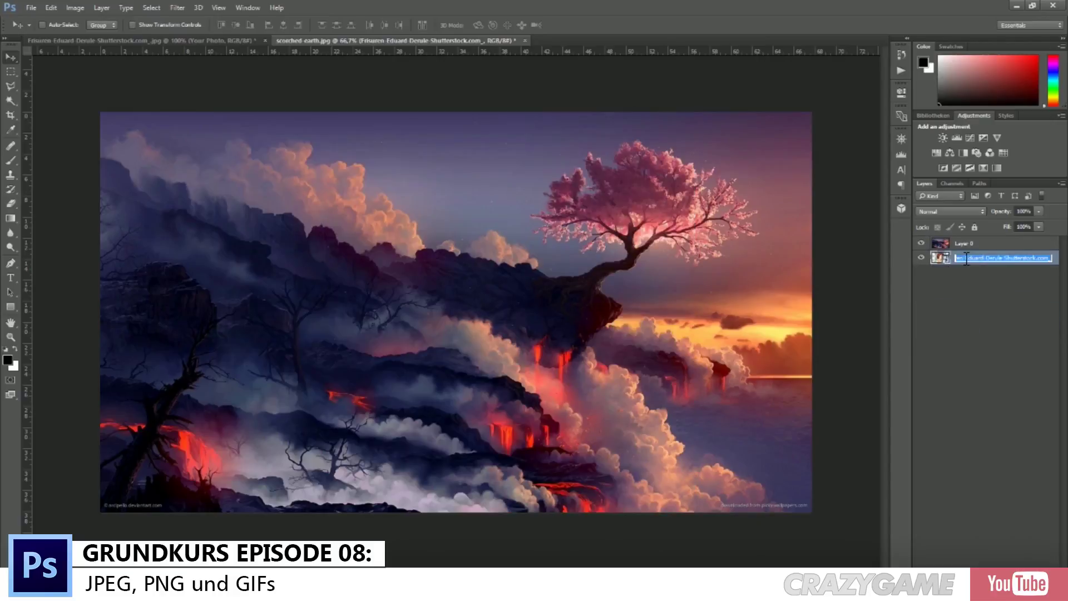
text(background)
key(Return)
double_click(974, 243)
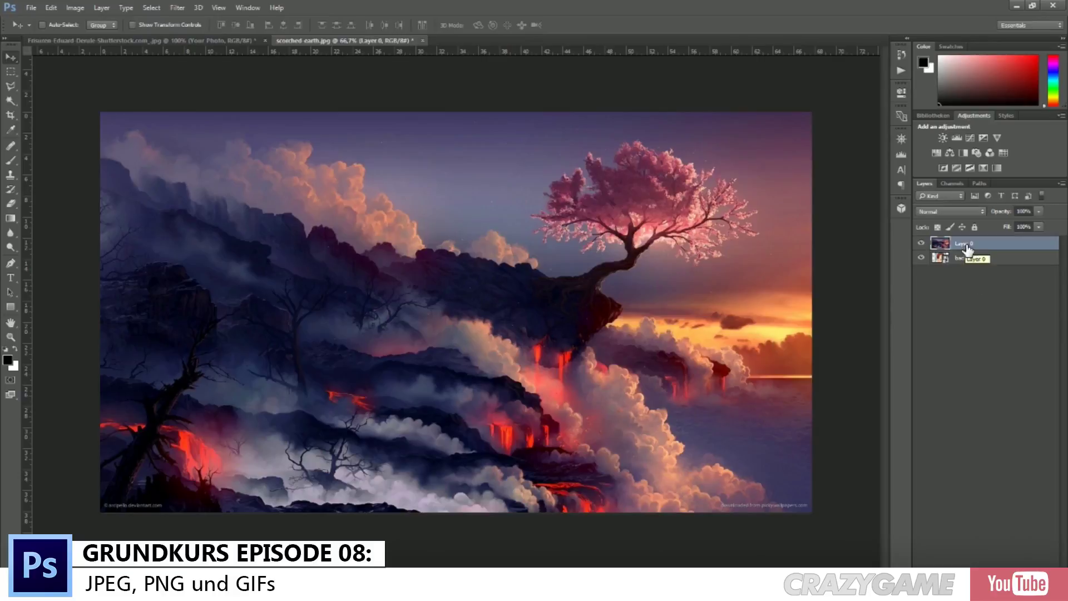
text(Image)
click(949, 321)
click(900, 69)
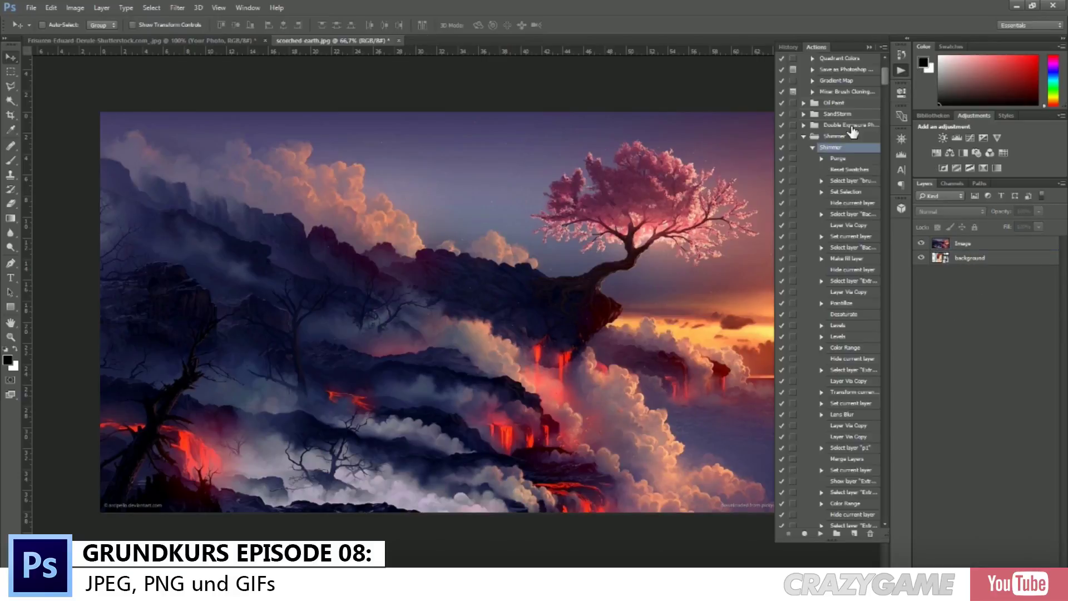
Step: Run the Double Exposure action on the scorched-earth image and dismiss its program error
click(804, 137)
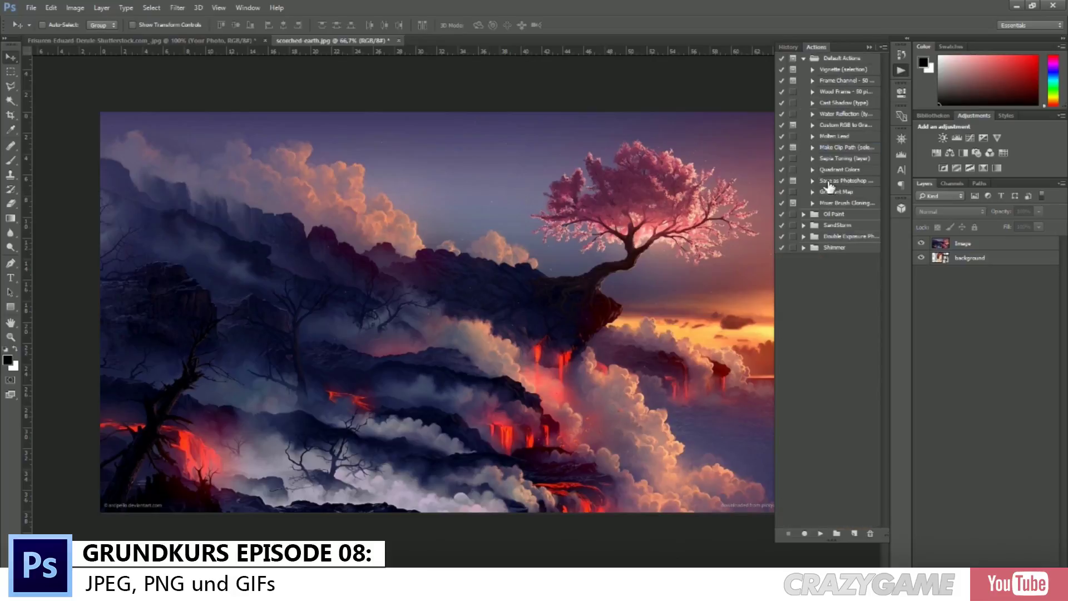
click(829, 237)
click(829, 248)
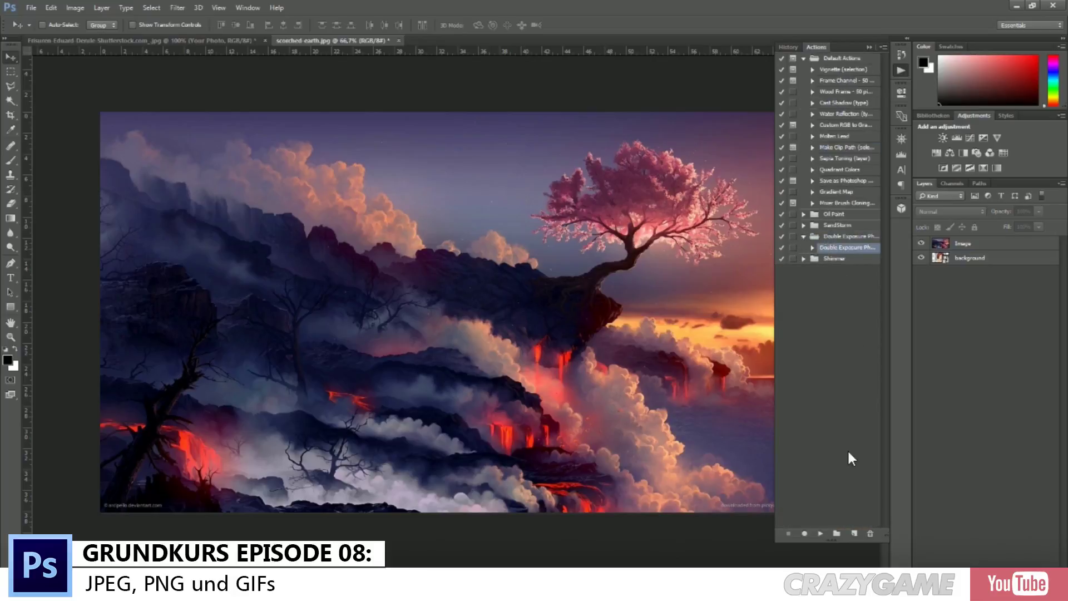
click(822, 534)
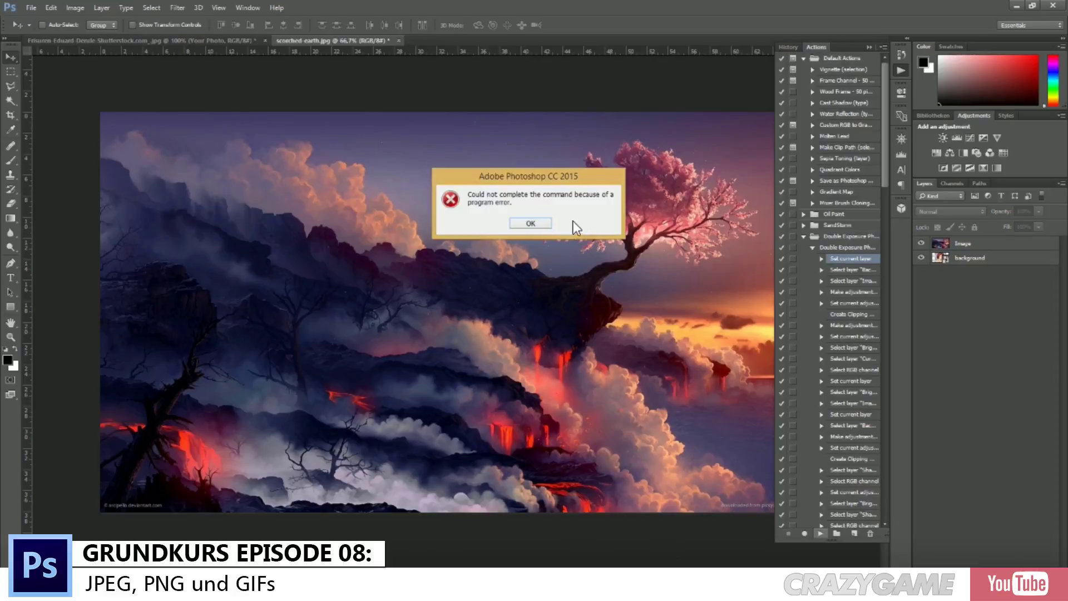
click(521, 224)
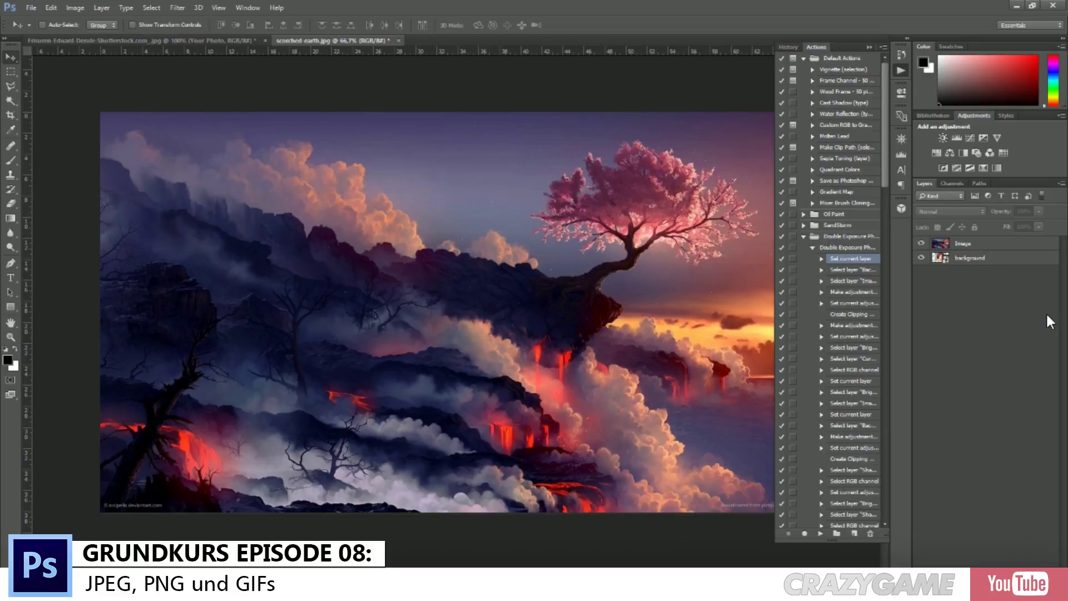
click(871, 46)
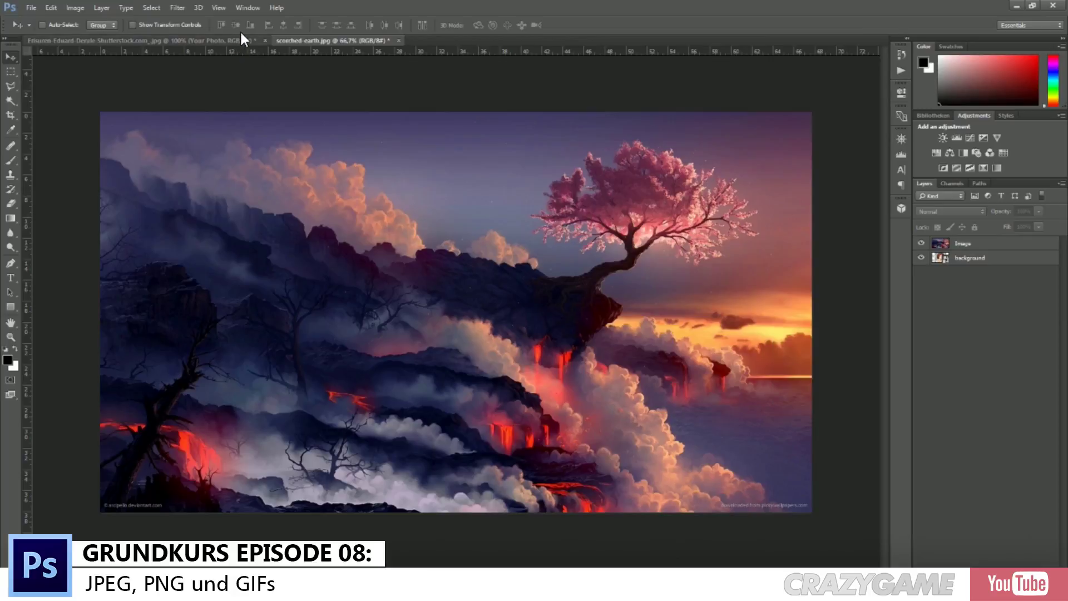
Step: Return to the Shimmer portrait and collapse its Color Variations and Shimmer layer groups
click(226, 39)
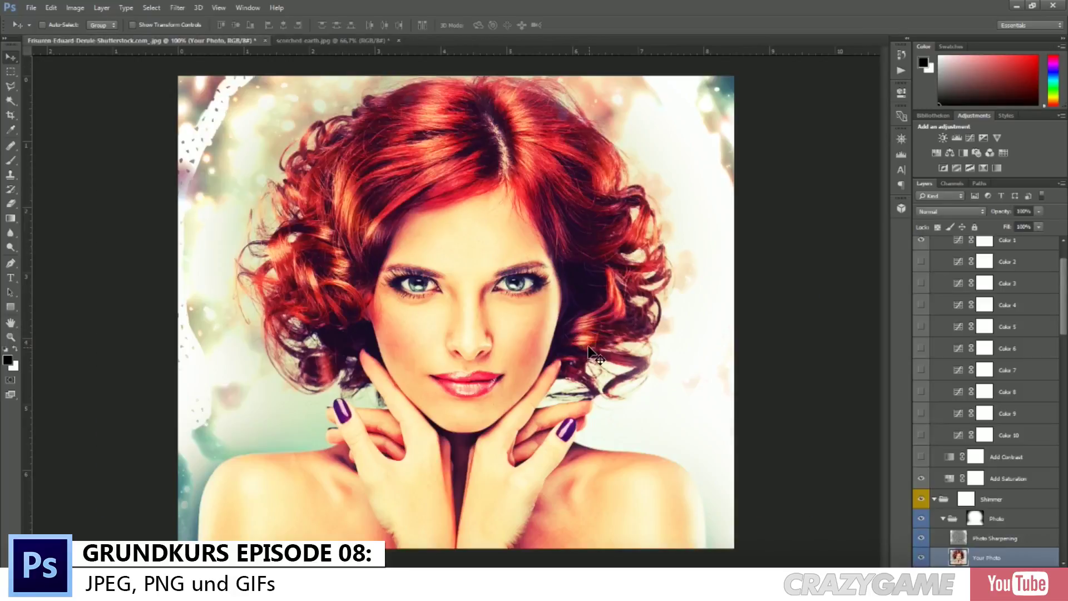
scroll(978, 457, up, 3)
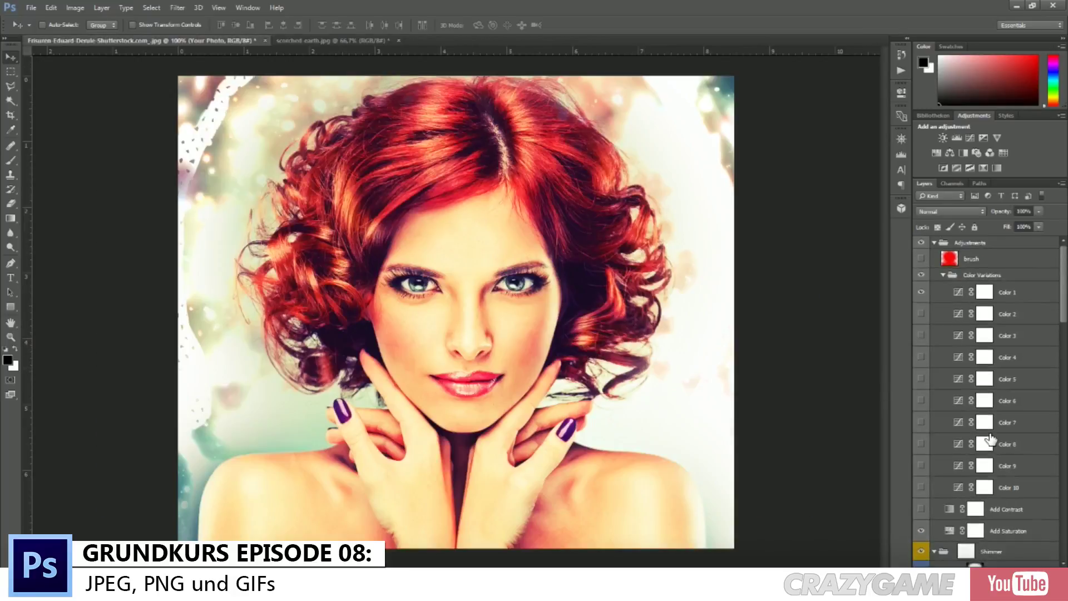
click(944, 275)
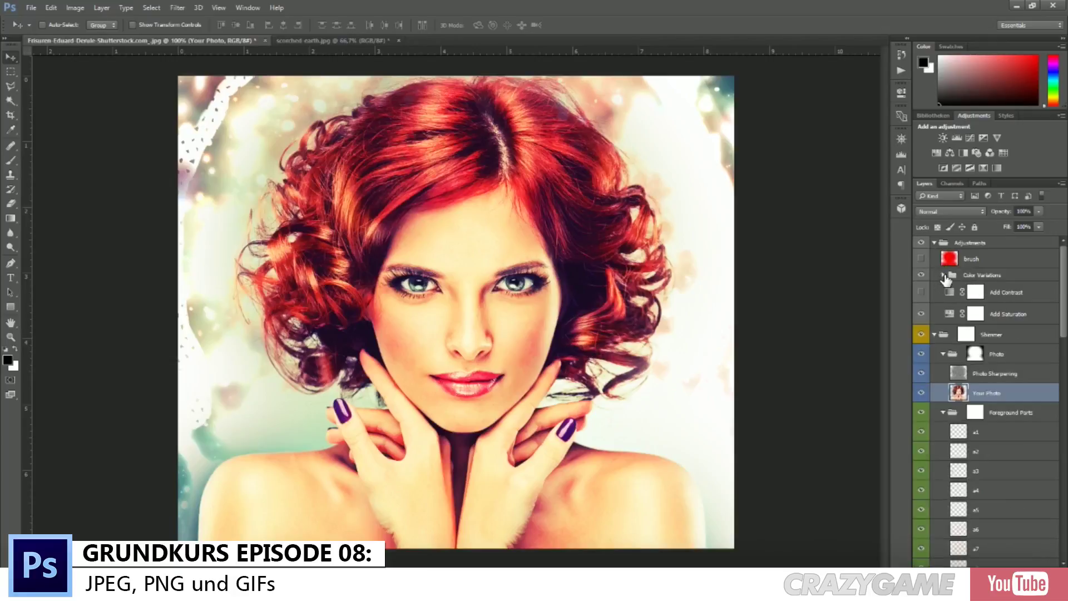
click(936, 335)
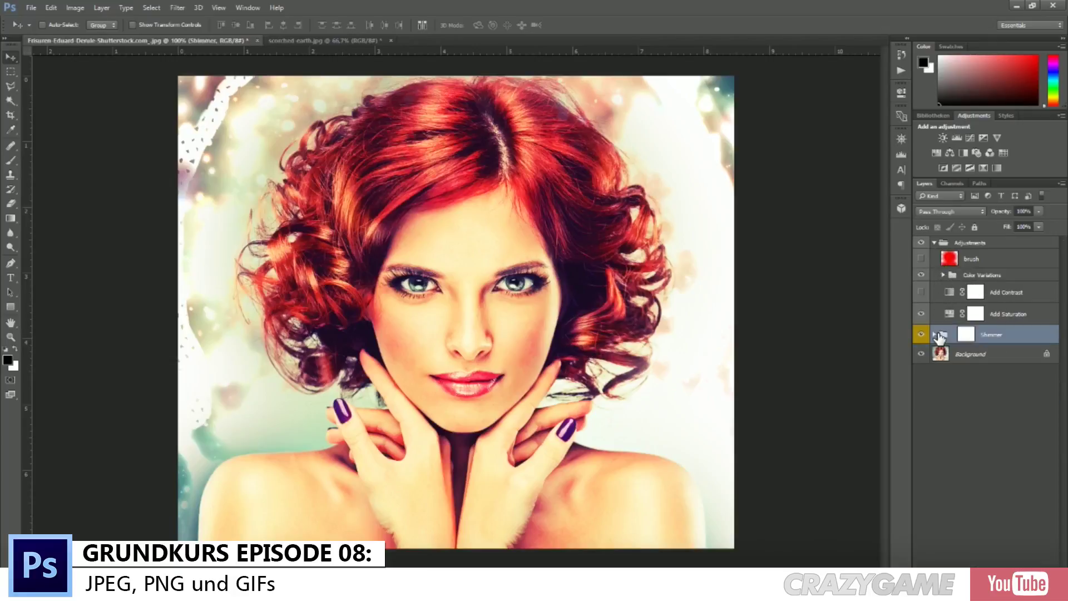
click(917, 479)
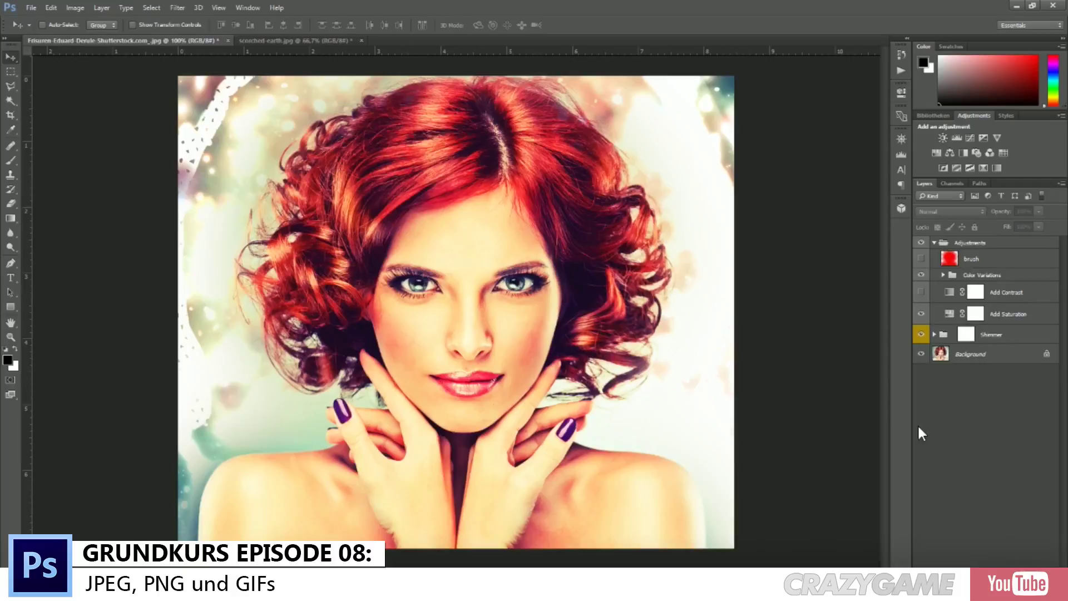